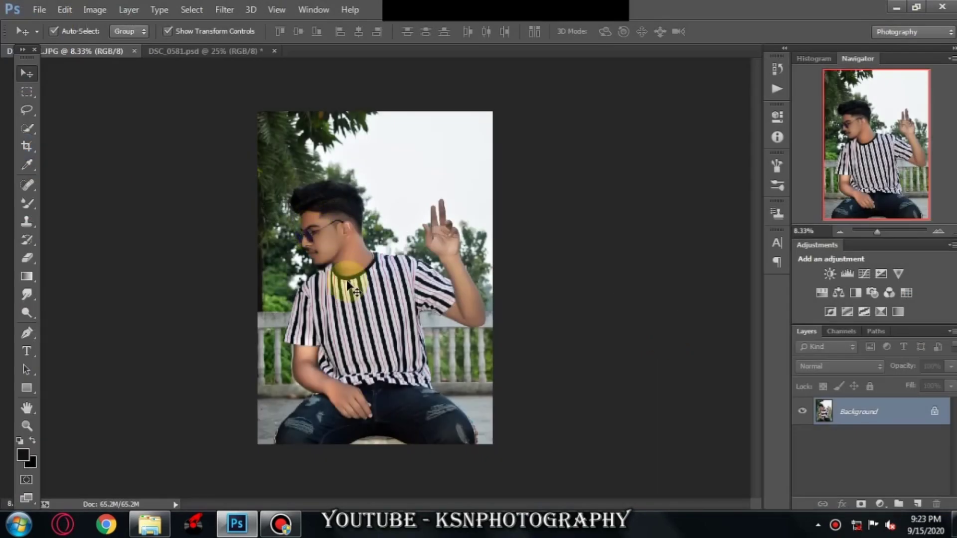
# Zoom into the original JPG photo on the man's neck and face.
pyautogui.click(363, 249)
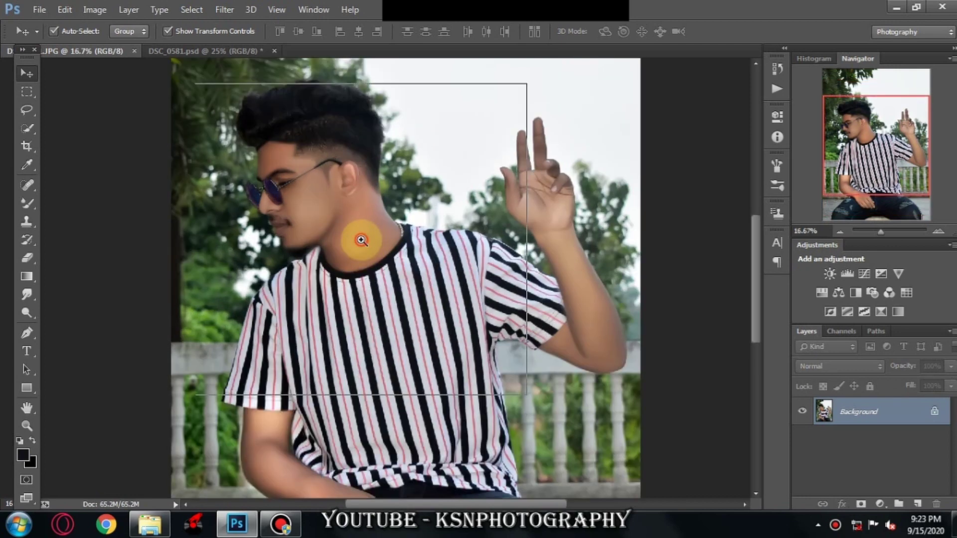
pyautogui.click(361, 248)
pyautogui.moveTo(377, 230); pyautogui.dragTo(367, 301)
# Zoom out on the DSC_0581.psd cut-out and bring up background~1.jpg with the cake.
pyautogui.click(226, 48)
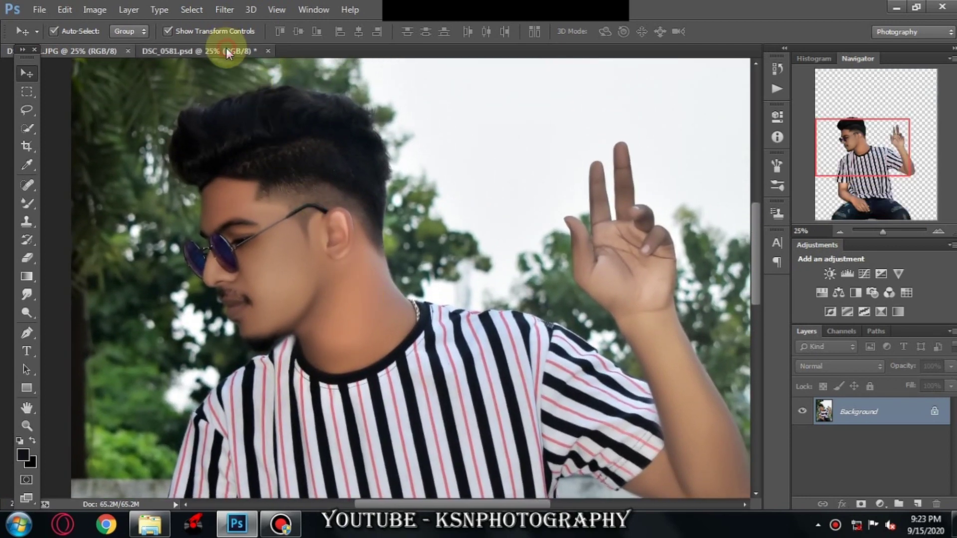
pyautogui.hotkey('ctrl', '-')
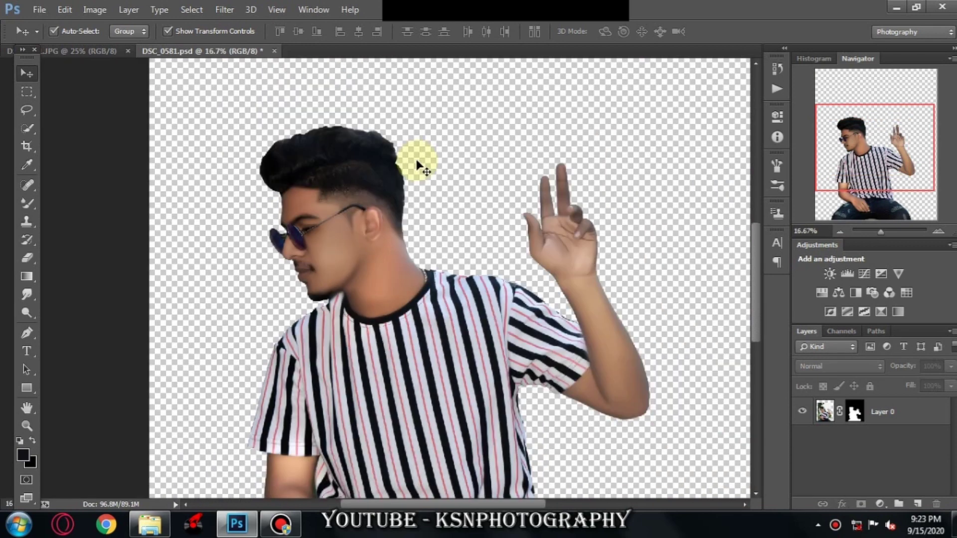
pyautogui.hotkey('ctrl', '-')
pyautogui.hotkey('ctrl', '-')
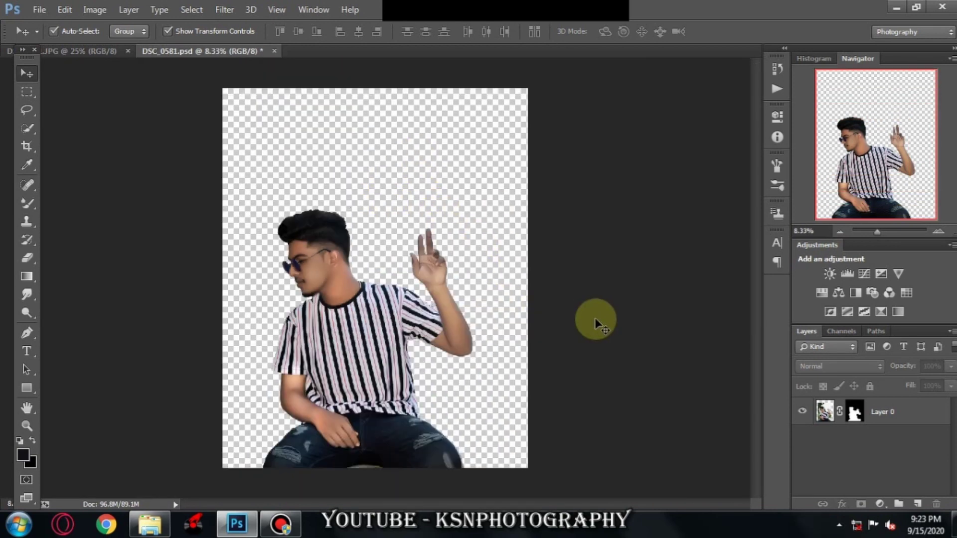
pyautogui.moveTo(320, 359); pyautogui.dragTo(447, 208)
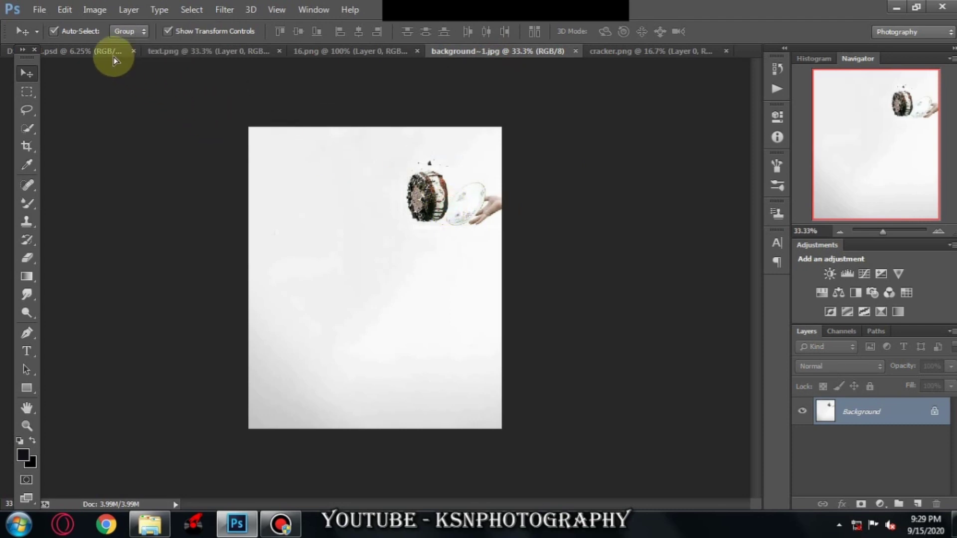
# Place background~1.jpg below the man's layer, scaled to fill the whole canvas.
pyautogui.moveTo(447, 209); pyautogui.dragTo(378, 203)
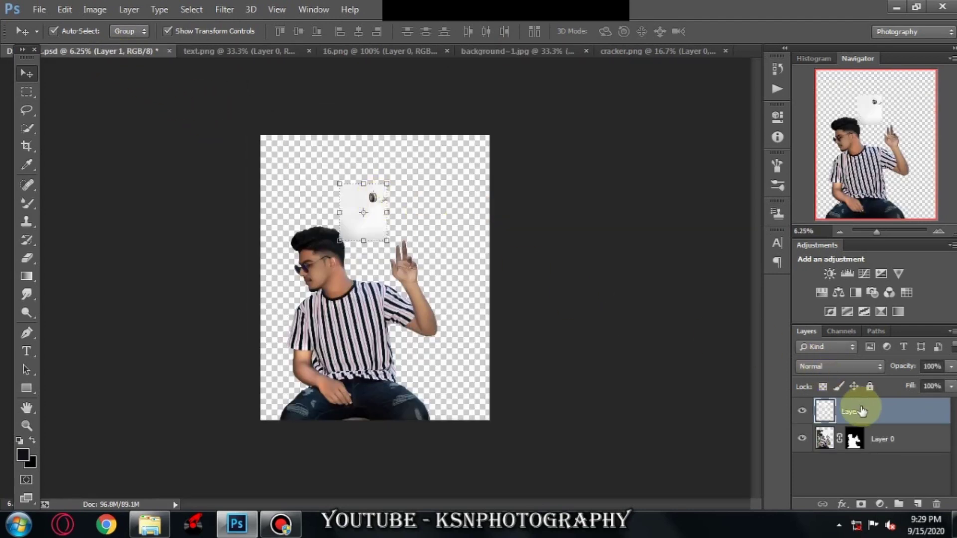
pyautogui.moveTo(853, 412); pyautogui.dragTo(854, 441)
pyautogui.moveTo(380, 238)
pyautogui.mouseDown()
pyautogui.moveTo(290, 190)
pyautogui.moveTo(410, 257)
pyautogui.moveTo(498, 433)
pyautogui.mouseUp()
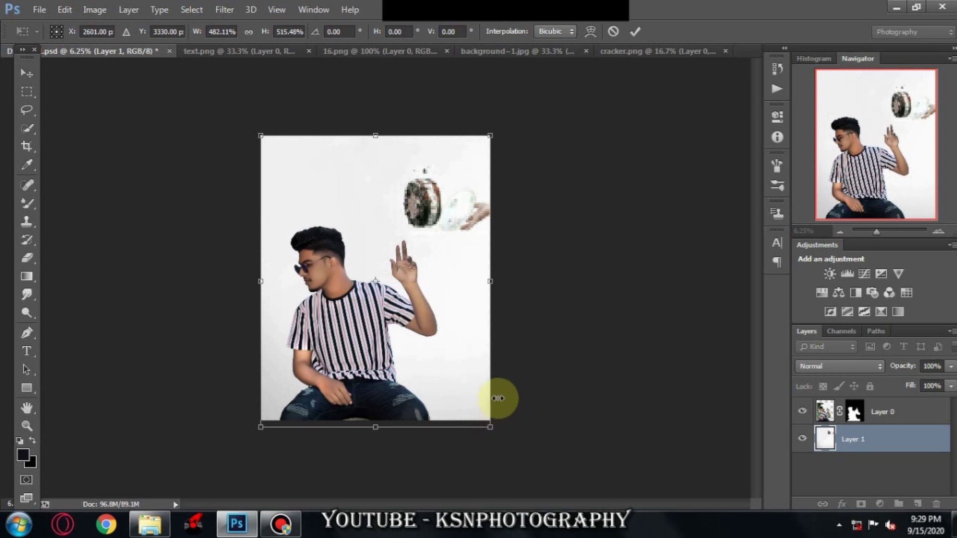
pyautogui.press('Return')
pyautogui.click(553, 347)
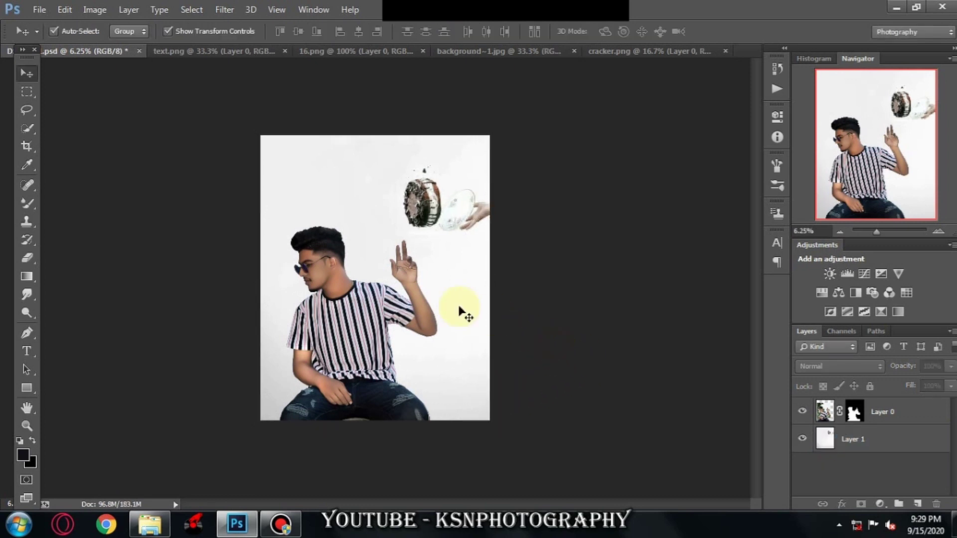
pyautogui.click(394, 263)
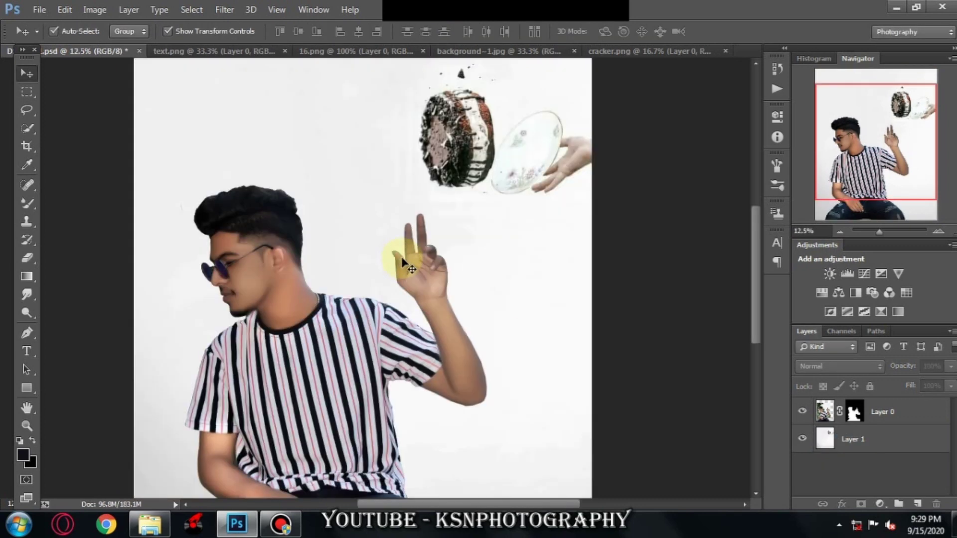
pyautogui.keyDown('alt'); pyautogui.click(404, 260); pyautogui.keyUp('alt')
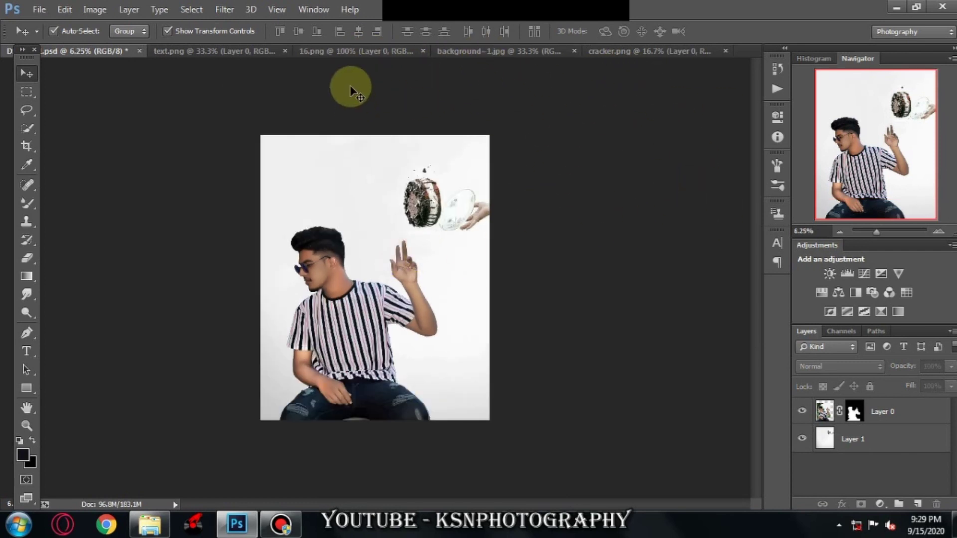
# Bring the 16.png gold balloons into the poster, enlarged and placed at the top left.
pyautogui.click(367, 55)
pyautogui.moveTo(368, 201)
pyautogui.mouseDown()
pyautogui.moveTo(119, 40)
pyautogui.moveTo(383, 194)
pyautogui.moveTo(417, 229)
pyautogui.moveTo(391, 199)
pyautogui.moveTo(405, 207)
pyautogui.mouseUp()
pyautogui.hotkey('ctrl', 't')
pyautogui.moveTo(377, 176); pyautogui.dragTo(364, 178)
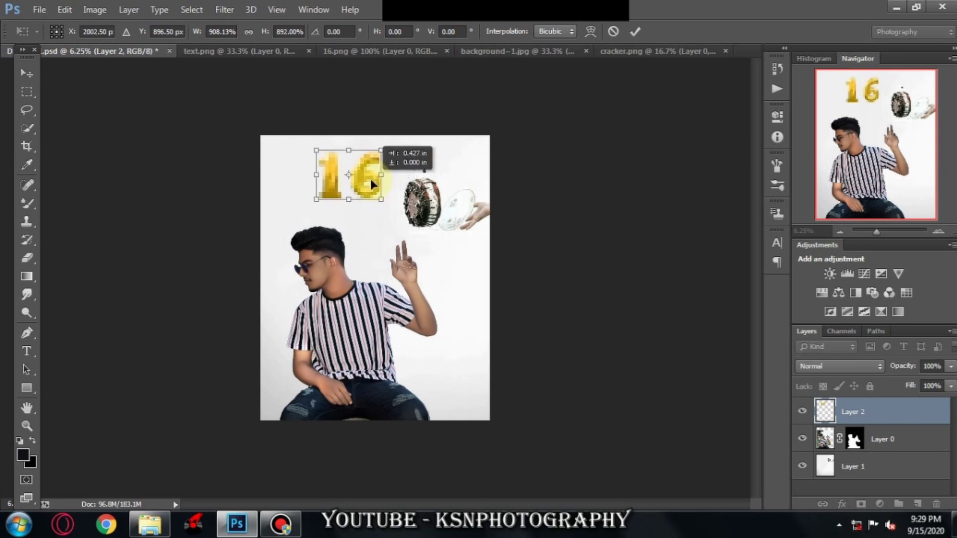
pyautogui.press('Return')
pyautogui.click(547, 197)
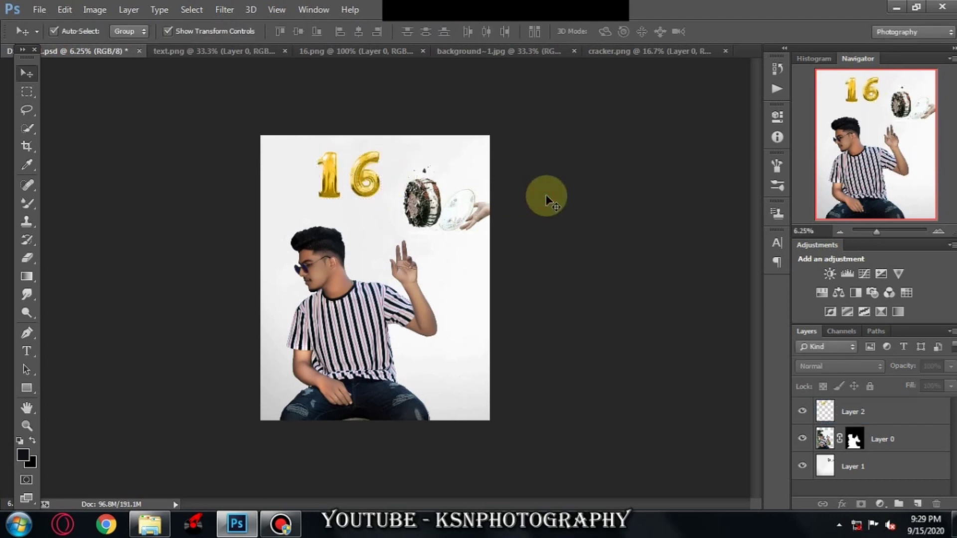
pyautogui.hotkey('ctrl', '+')
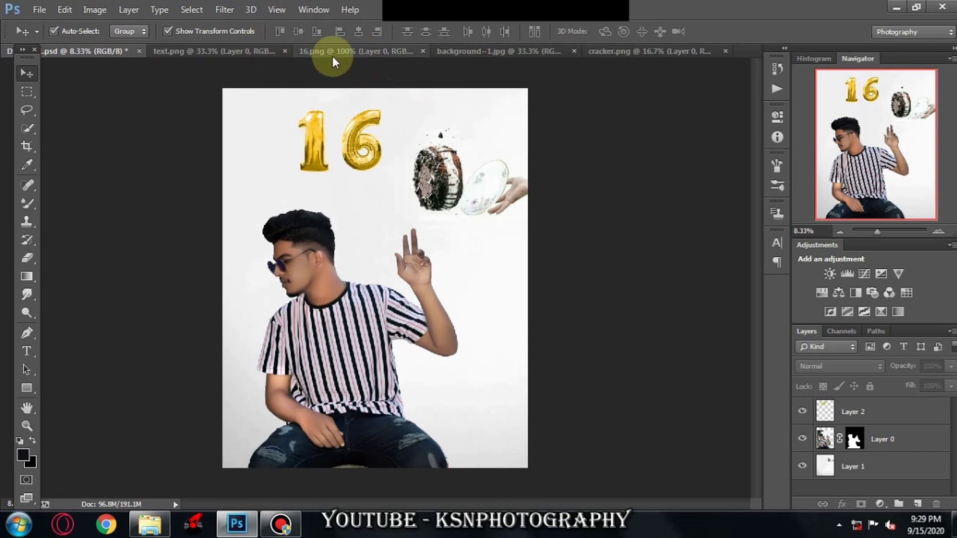
# Bring the cracker.png confetti layer into the poster document.
pyautogui.click(629, 52)
pyautogui.moveTo(453, 162); pyautogui.dragTo(107, 45)
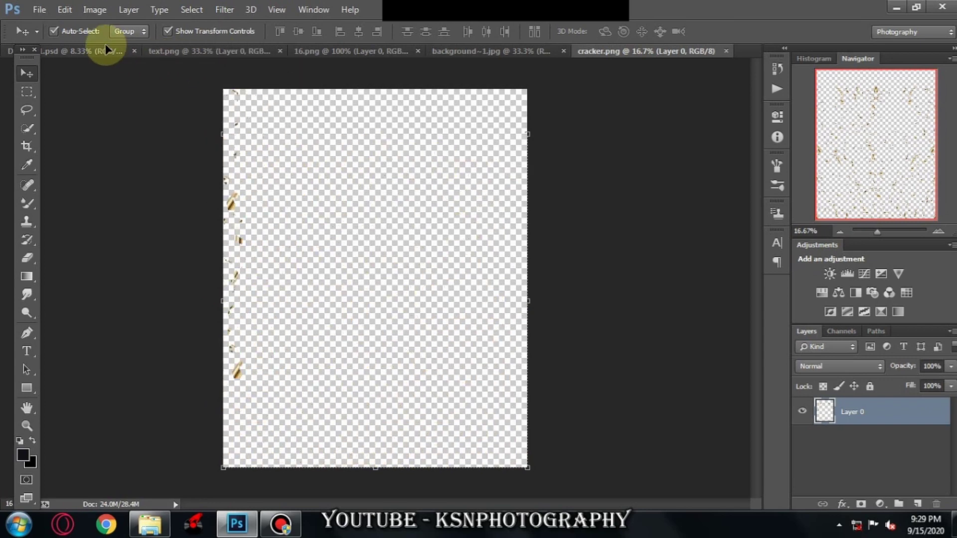
pyautogui.moveTo(106, 46); pyautogui.dragTo(319, 219)
pyautogui.hotkey('ctrl', '-')
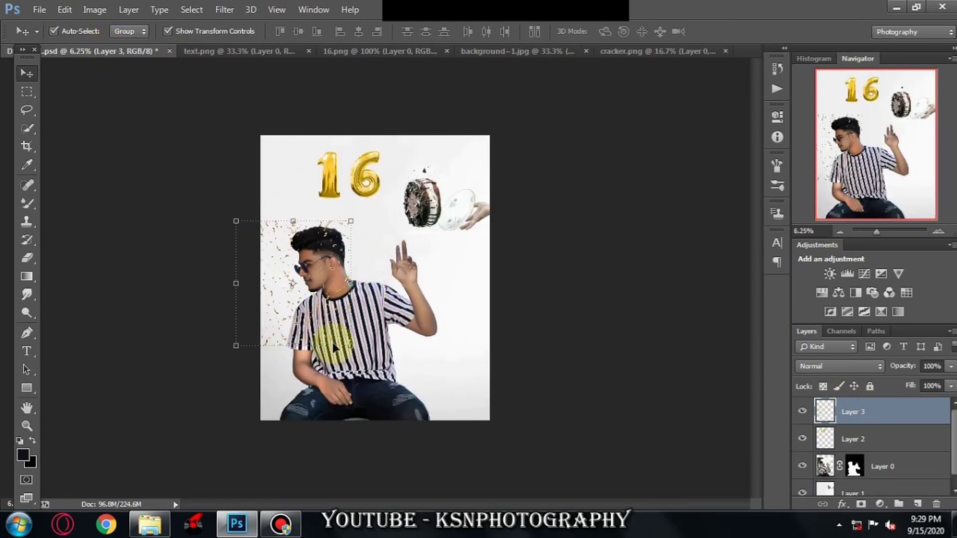
# Scale the confetti to cover the whole canvas and lower its opacity to 71%.
pyautogui.hotkey('ctrl', 't')
pyautogui.moveTo(351, 346); pyautogui.dragTo(546, 429)
pyautogui.moveTo(470, 364); pyautogui.dragTo(455, 303)
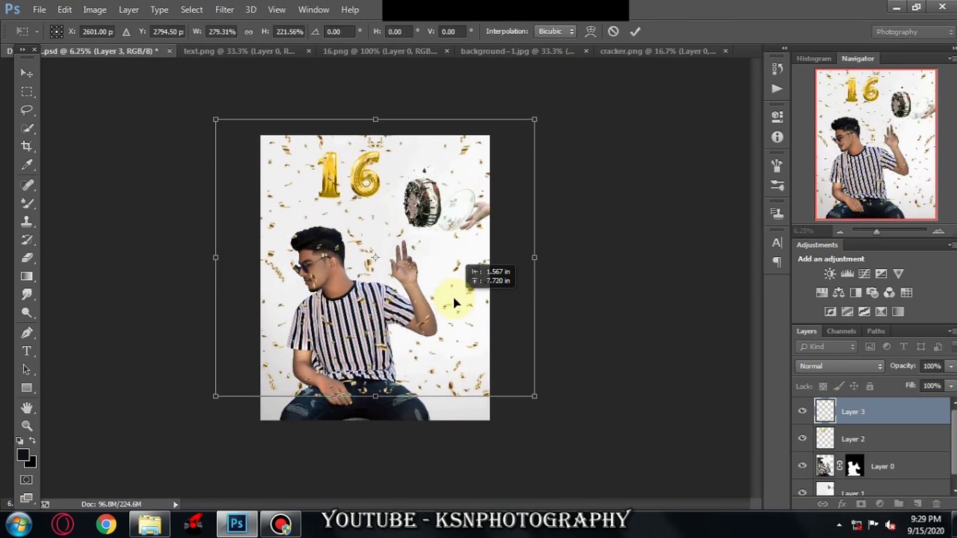
pyautogui.moveTo(534, 397); pyautogui.dragTo(622, 527)
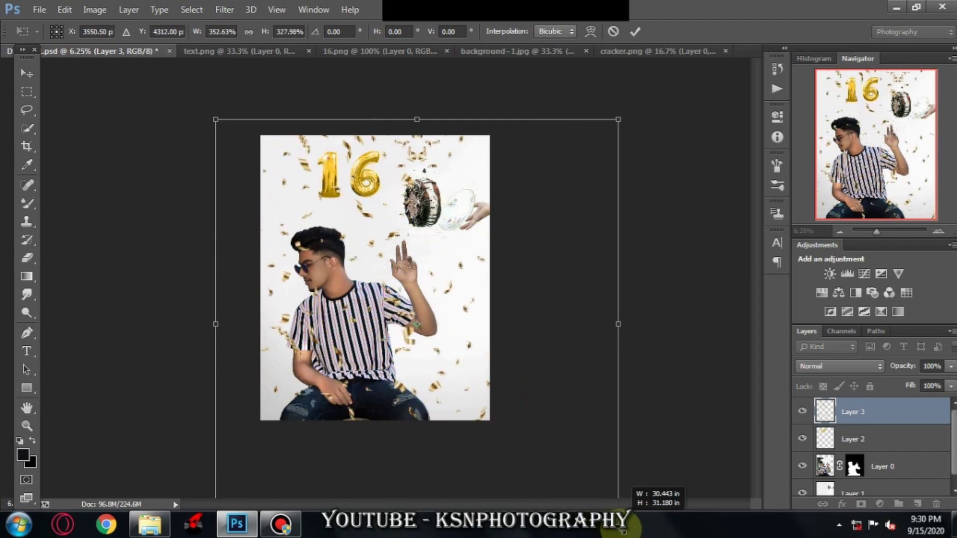
pyautogui.moveTo(498, 407); pyautogui.dragTo(384, 385)
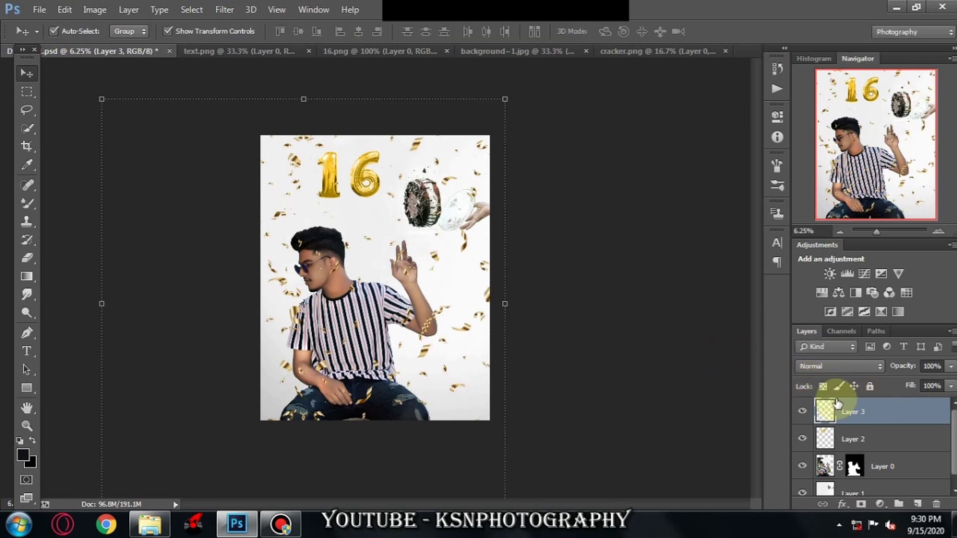
pyautogui.moveTo(900, 369); pyautogui.dragTo(876, 376)
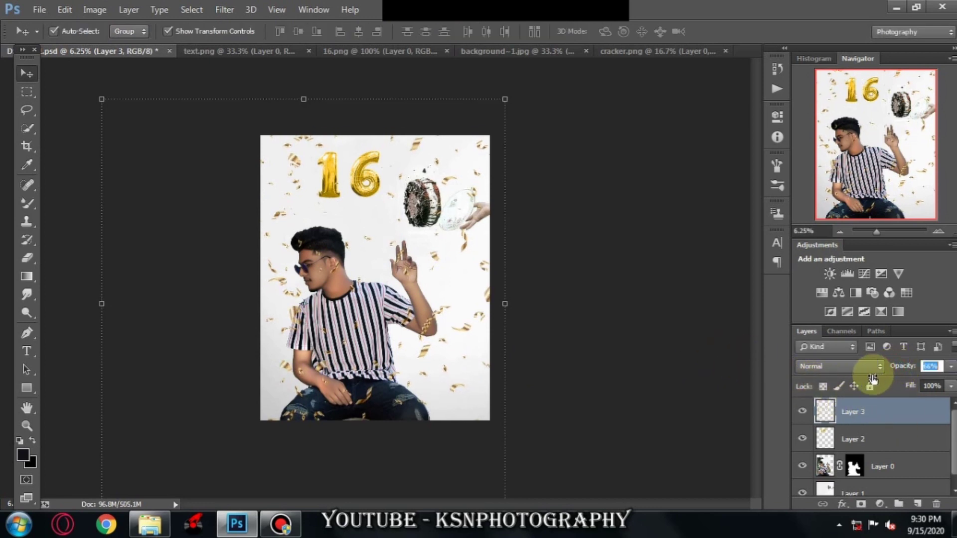
# Erase confetti from the raised hand with the Eraser, enlarging the brush to 226 and beyond.
pyautogui.click(27, 258)
pyautogui.hotkey('ctrl', '+')
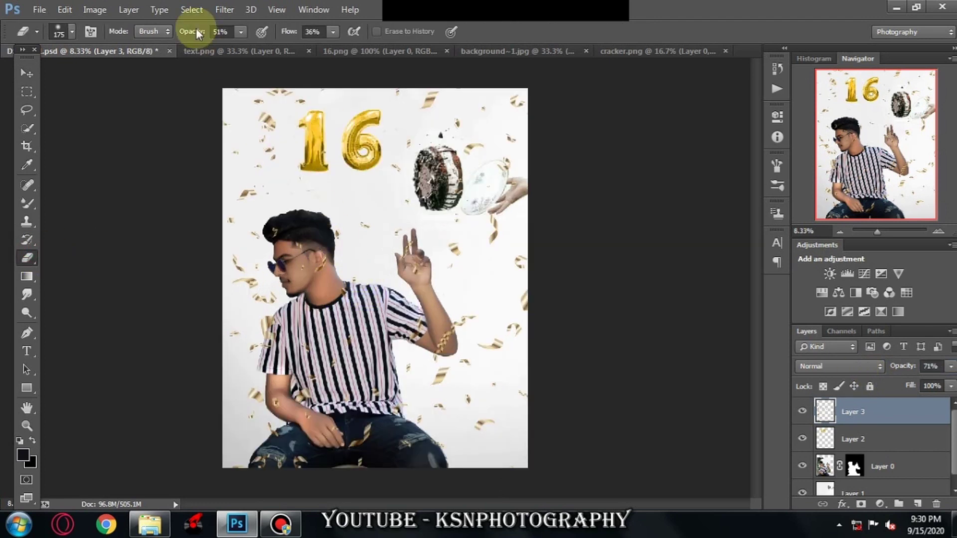
pyautogui.click(419, 254)
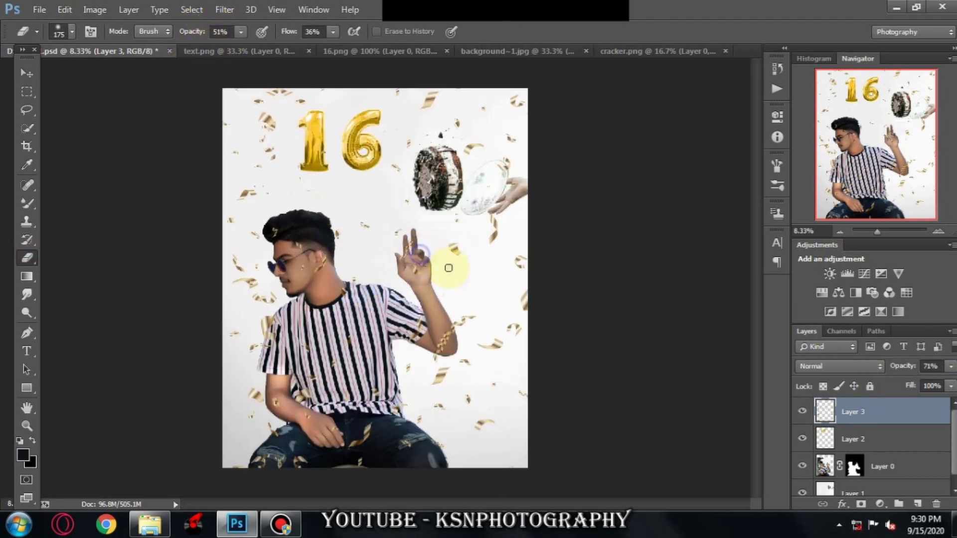
pyautogui.rightClick(489, 269)
pyautogui.write('226')
pyautogui.click(360, 247)
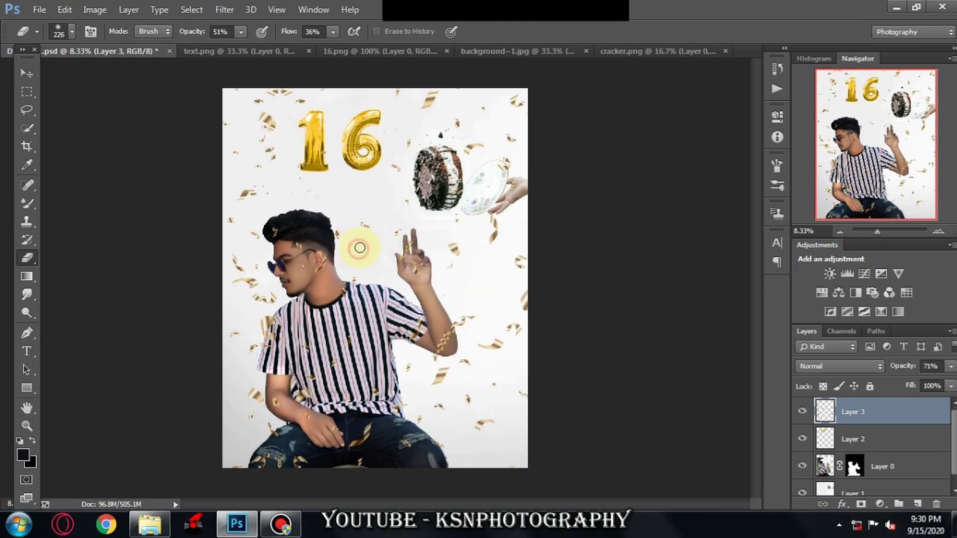
pyautogui.press(']')
pyautogui.press(']')
pyautogui.press(']')
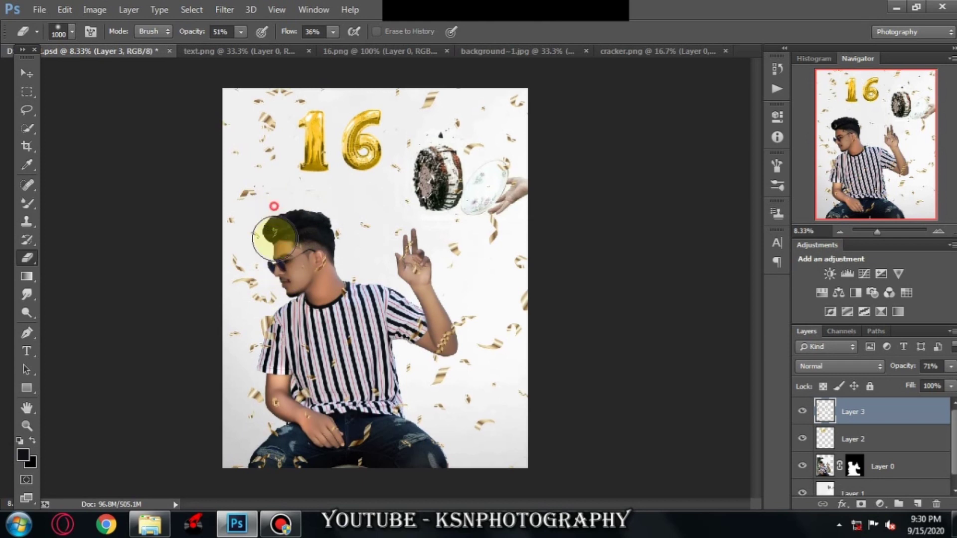
# Erase confetti along the hair, neck and shoulder with eraser flow at 49%.
pyautogui.moveTo(280, 263); pyautogui.dragTo(344, 220)
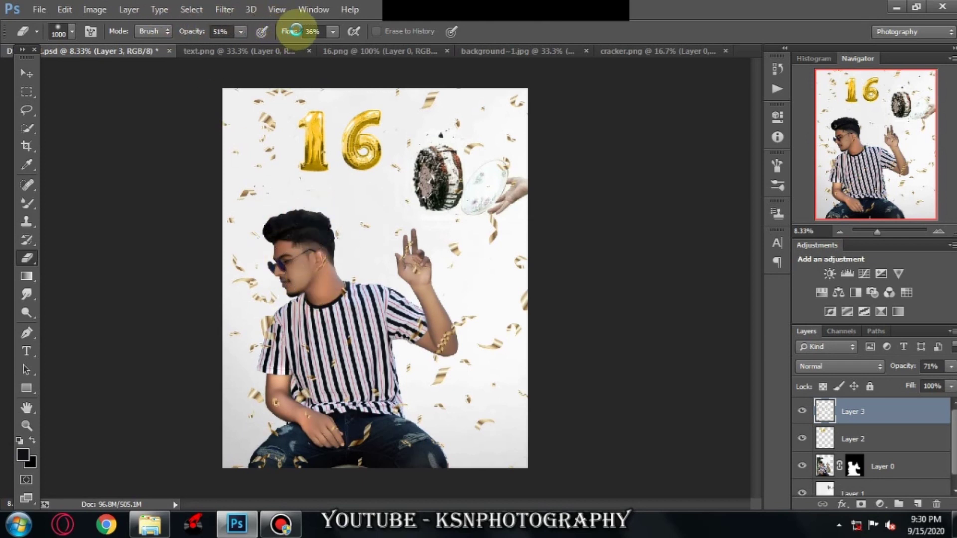
pyautogui.moveTo(290, 33); pyautogui.dragTo(303, 33)
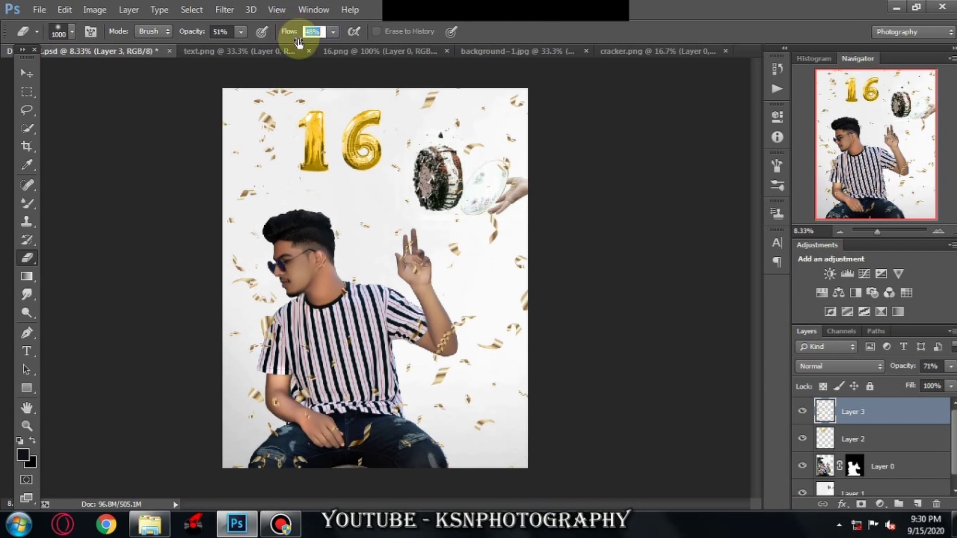
pyautogui.moveTo(307, 298)
pyautogui.mouseDown()
pyautogui.moveTo(290, 321)
pyautogui.moveTo(314, 386)
pyautogui.moveTo(242, 463)
pyautogui.moveTo(277, 458)
pyautogui.moveTo(284, 444)
pyautogui.moveTo(273, 466)
pyautogui.moveTo(346, 458)
pyautogui.moveTo(364, 428)
pyautogui.moveTo(376, 455)
pyautogui.moveTo(353, 386)
pyautogui.moveTo(348, 453)
pyautogui.moveTo(363, 434)
pyautogui.moveTo(406, 449)
pyautogui.moveTo(401, 428)
pyautogui.moveTo(466, 312)
pyautogui.moveTo(441, 341)
pyautogui.moveTo(412, 250)
pyautogui.moveTo(391, 222)
pyautogui.moveTo(376, 240)
pyautogui.moveTo(341, 240)
pyautogui.moveTo(381, 246)
pyautogui.mouseUp()
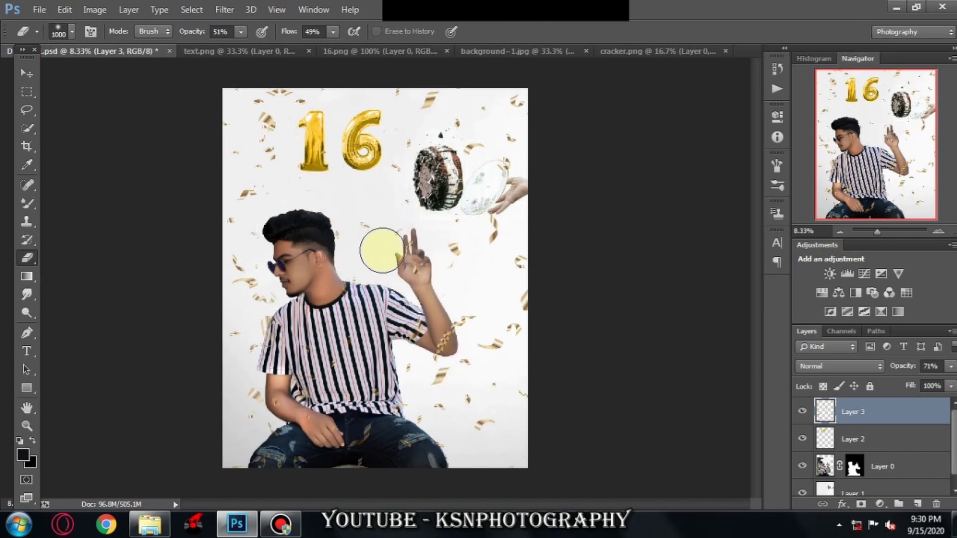
pyautogui.press('[')
pyautogui.press('[')
pyautogui.press('[')
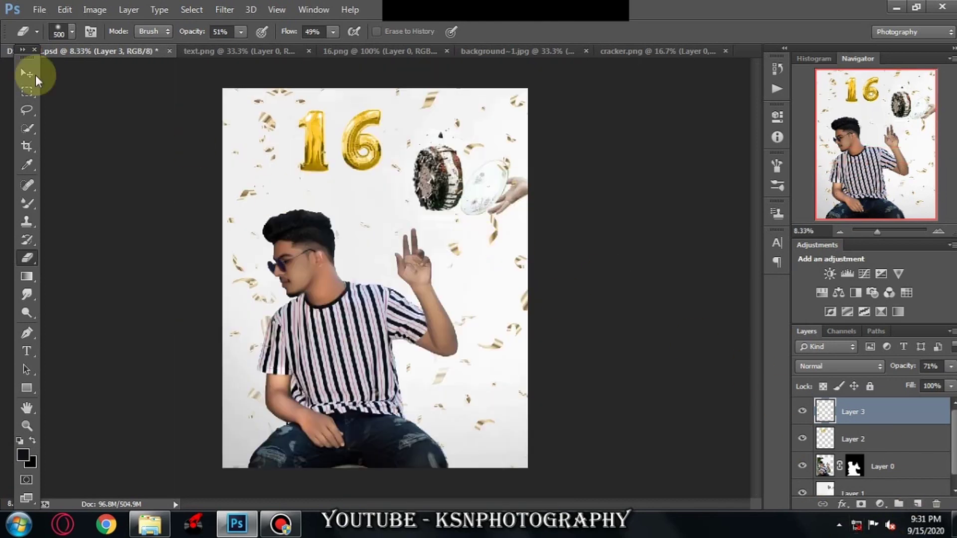
# Apply a Camera Raw Filter to the man's layer: Shadows +48, Blacks +19, Clarity +8.
pyautogui.click(25, 75)
pyautogui.click(373, 309)
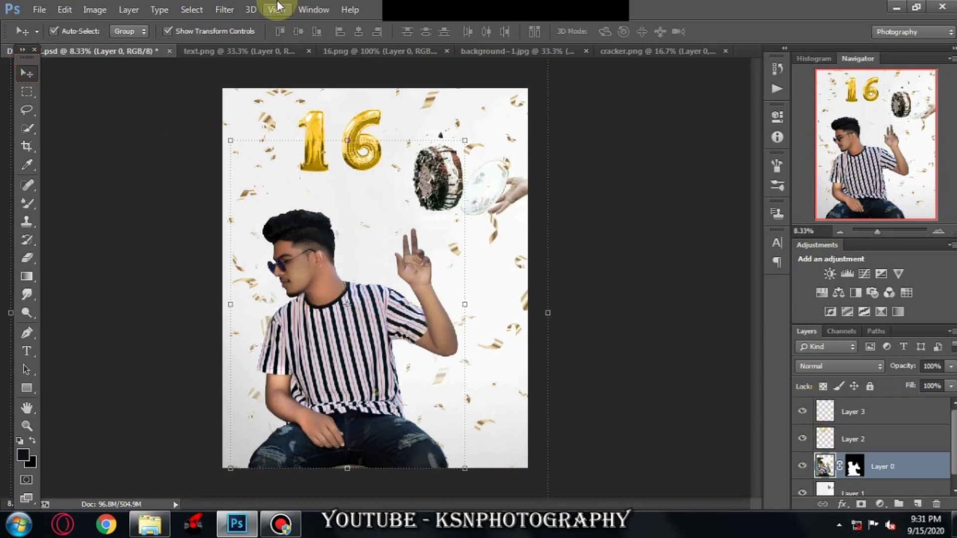
pyautogui.click(219, 9)
pyautogui.click(269, 78)
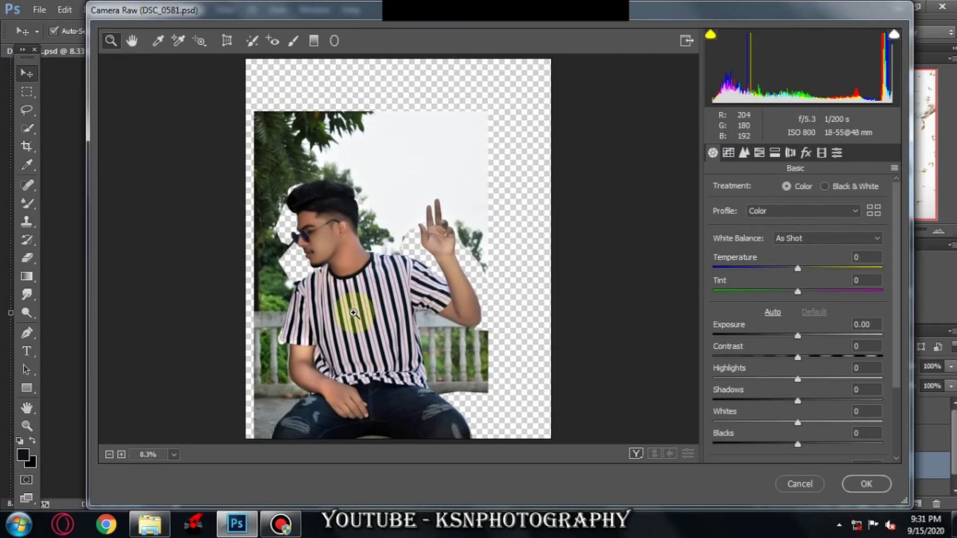
pyautogui.click(356, 295)
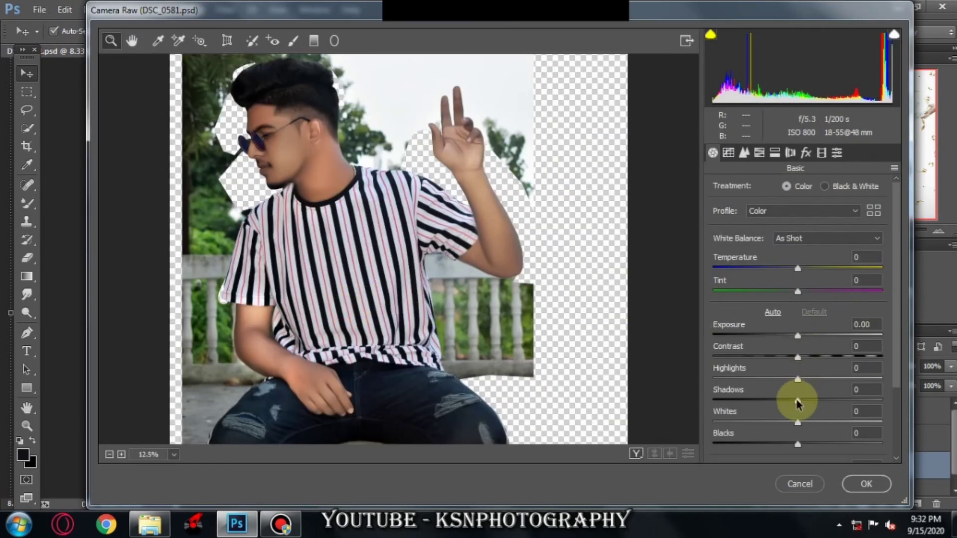
pyautogui.moveTo(796, 401); pyautogui.dragTo(837, 407)
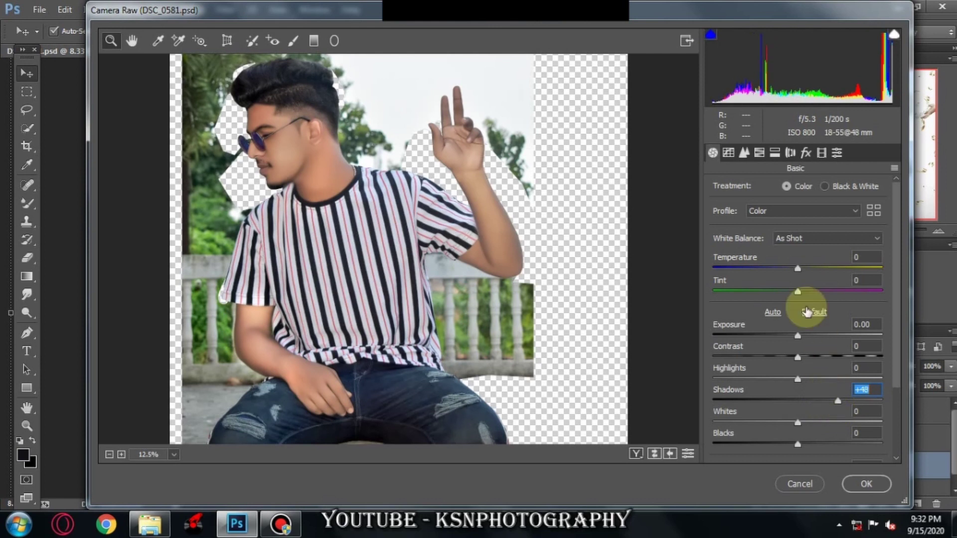
pyautogui.click(760, 152)
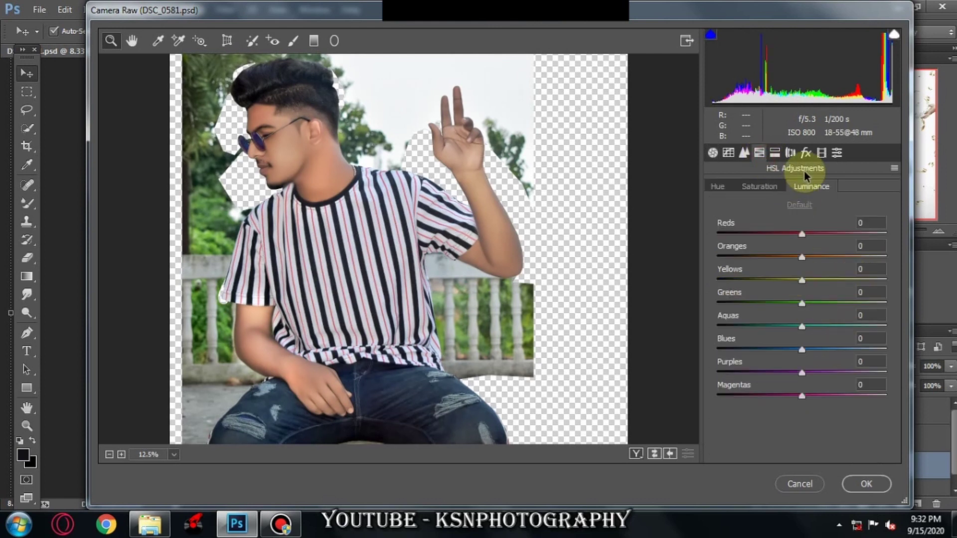
pyautogui.click(713, 152)
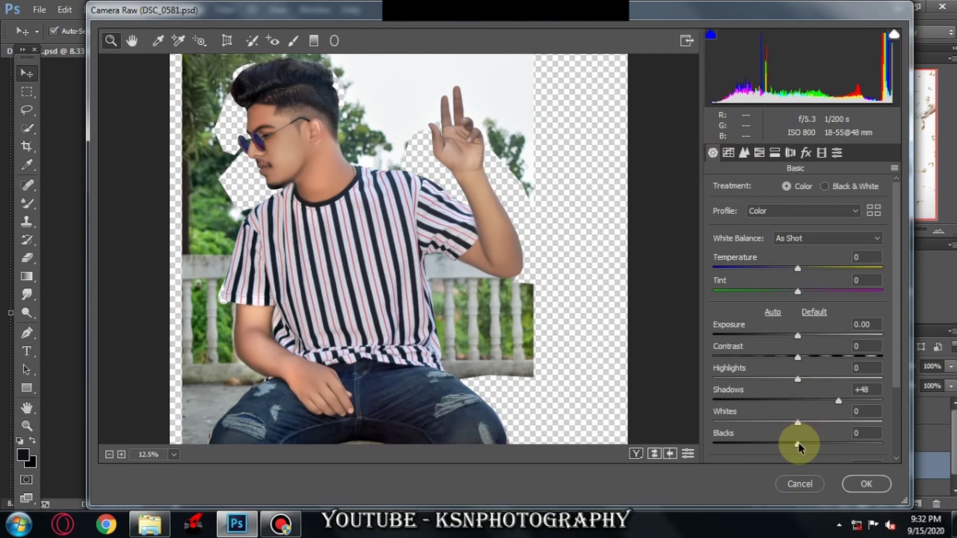
pyautogui.moveTo(799, 446); pyautogui.dragTo(818, 448)
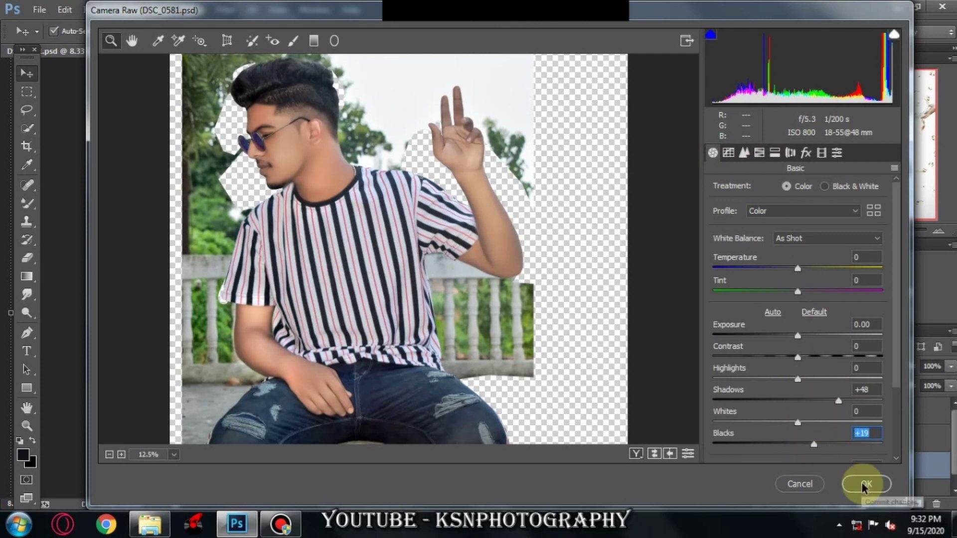
pyautogui.scroll(-3, 818, 395)
pyautogui.click(804, 410)
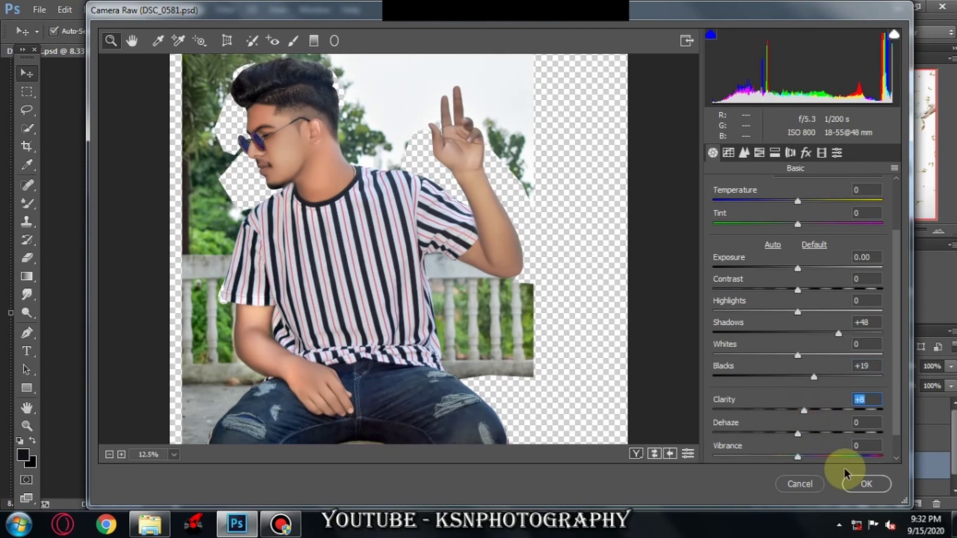
pyautogui.click(865, 485)
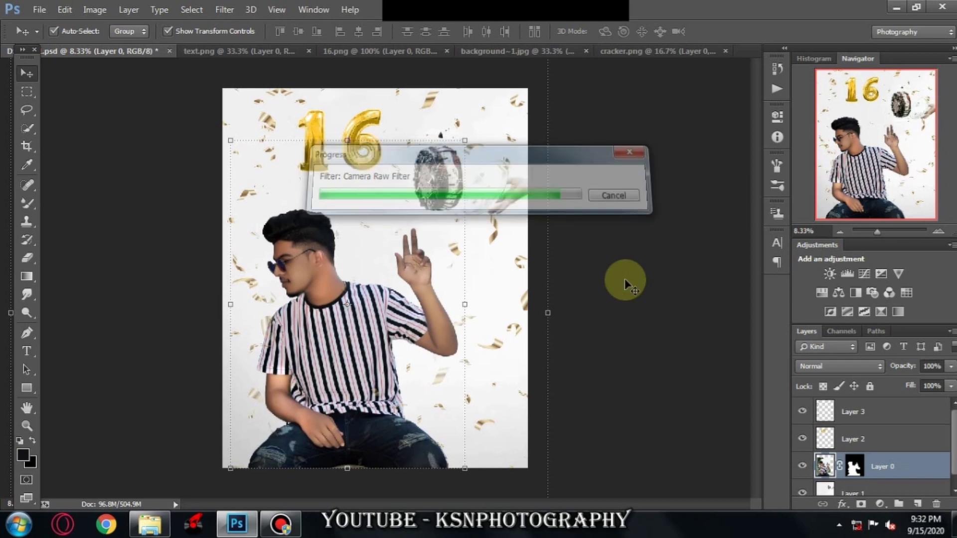
# Reselect the man's layer and open the foreground colour picker.
pyautogui.click(624, 279)
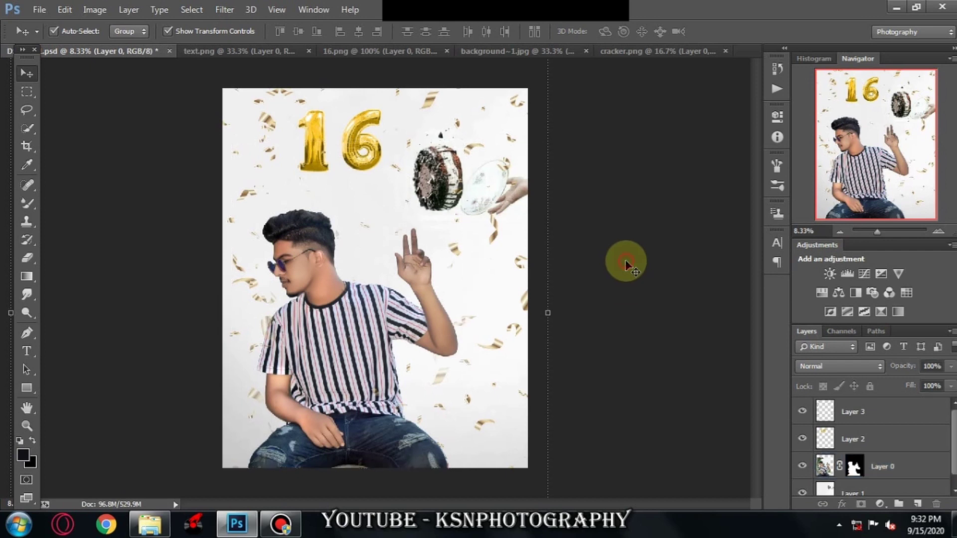
pyautogui.click(897, 467)
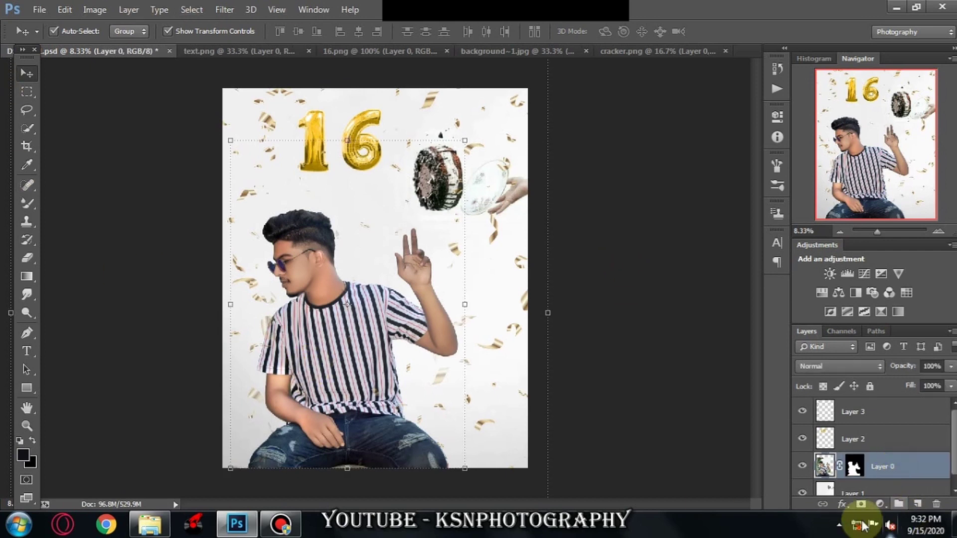
pyautogui.click(24, 457)
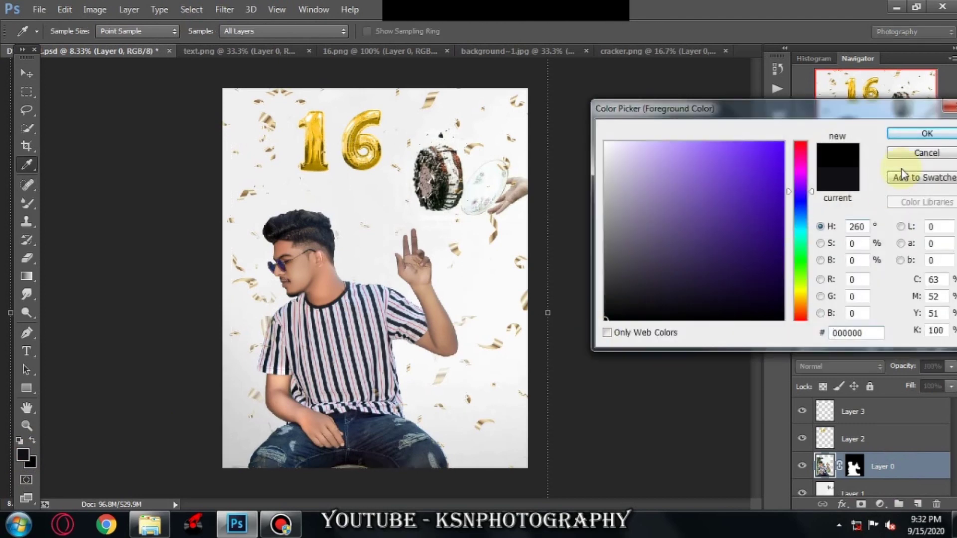
# Add a 90° gradient fill layer positioned across the poster.
pyautogui.click(920, 135)
pyautogui.click(881, 504)
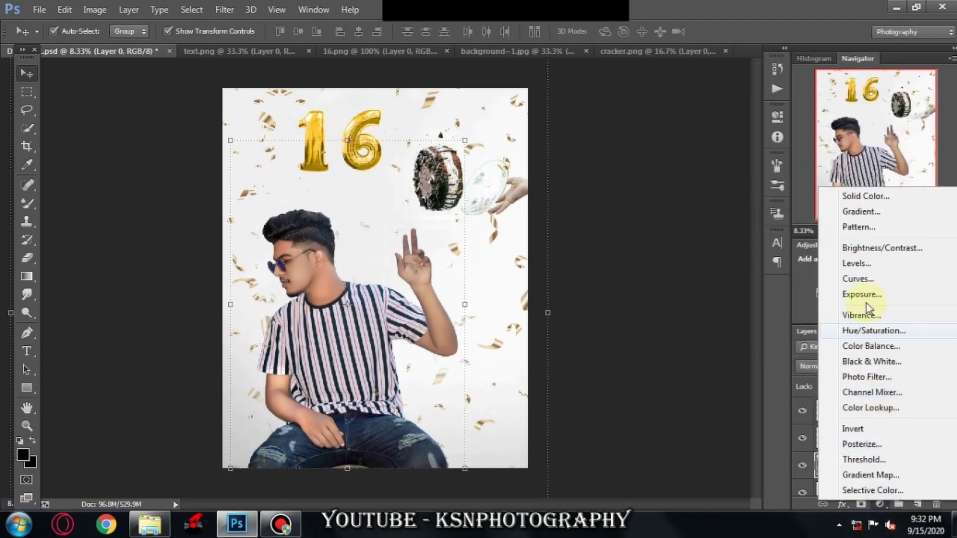
pyautogui.click(861, 212)
pyautogui.moveTo(463, 85)
pyautogui.mouseDown()
pyautogui.moveTo(396, 352)
pyautogui.moveTo(414, 301)
pyautogui.moveTo(349, 342)
pyautogui.mouseUp()
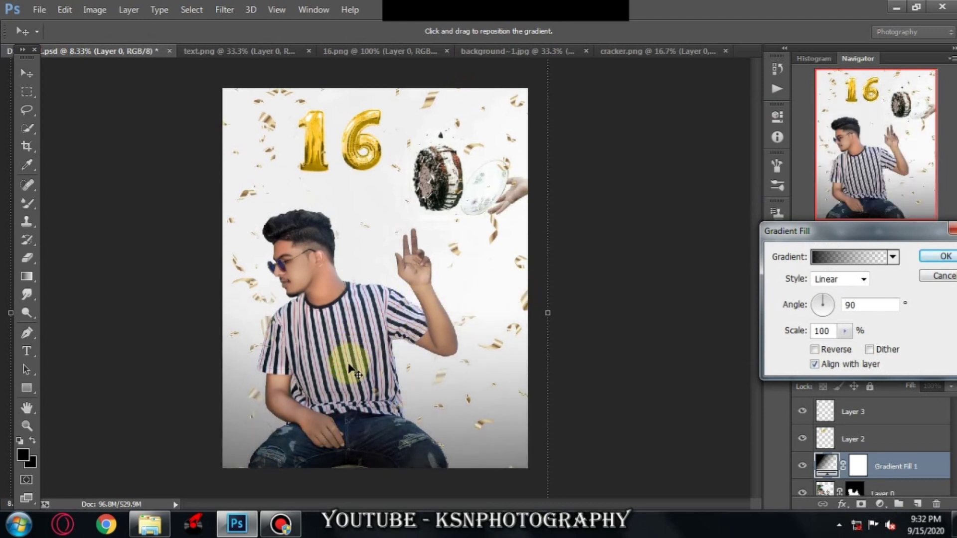
pyautogui.click(947, 256)
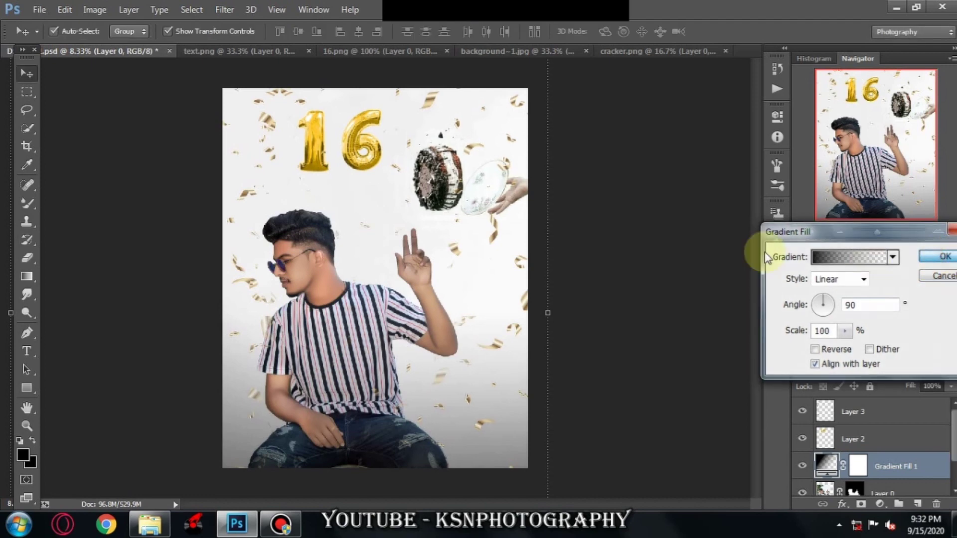
# Merge all visible layers into one from the bottom layer's Merge Visible option.
pyautogui.scroll(-1, 879, 479)
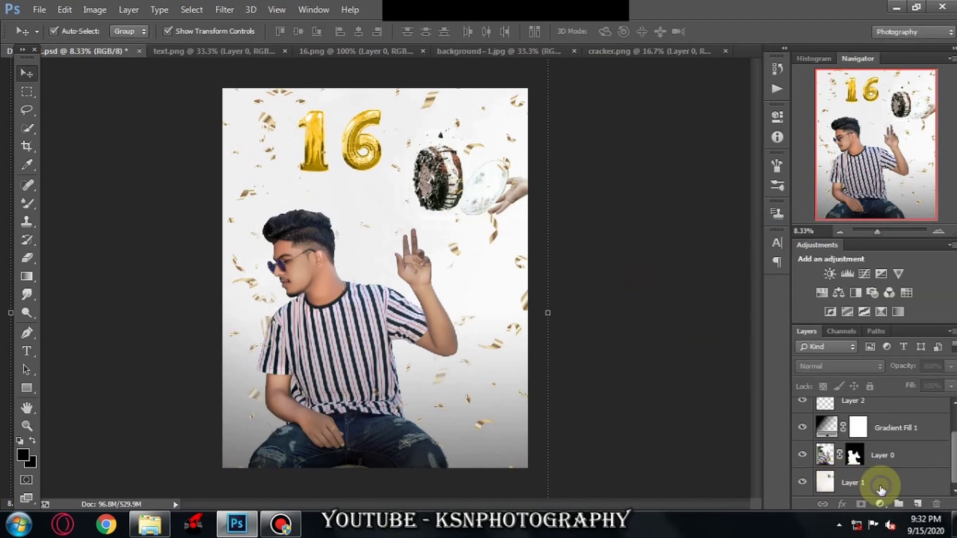
pyautogui.rightClick(881, 490)
pyautogui.click(718, 387)
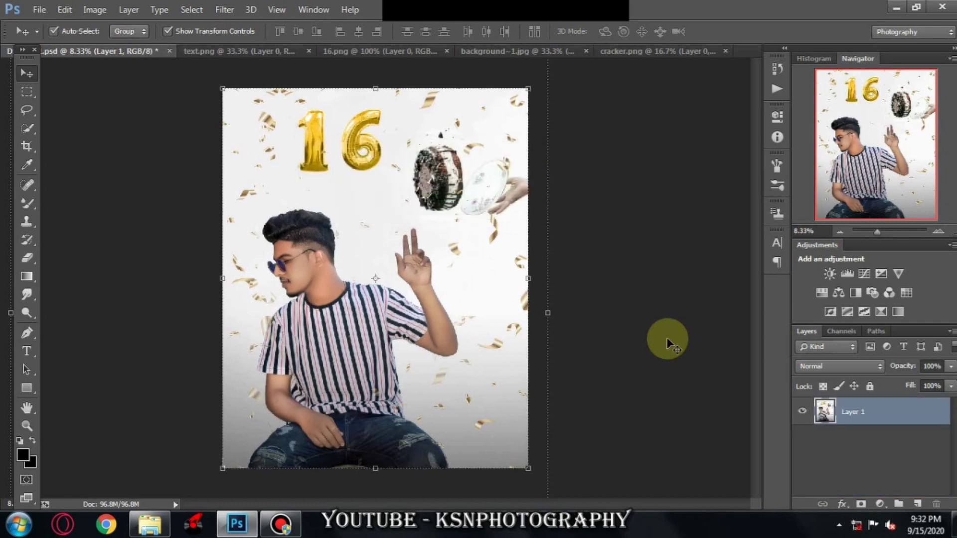
# Zoom to 50% and pan the flattened JPG poster to frame the man's hair.
pyautogui.click(274, 272)
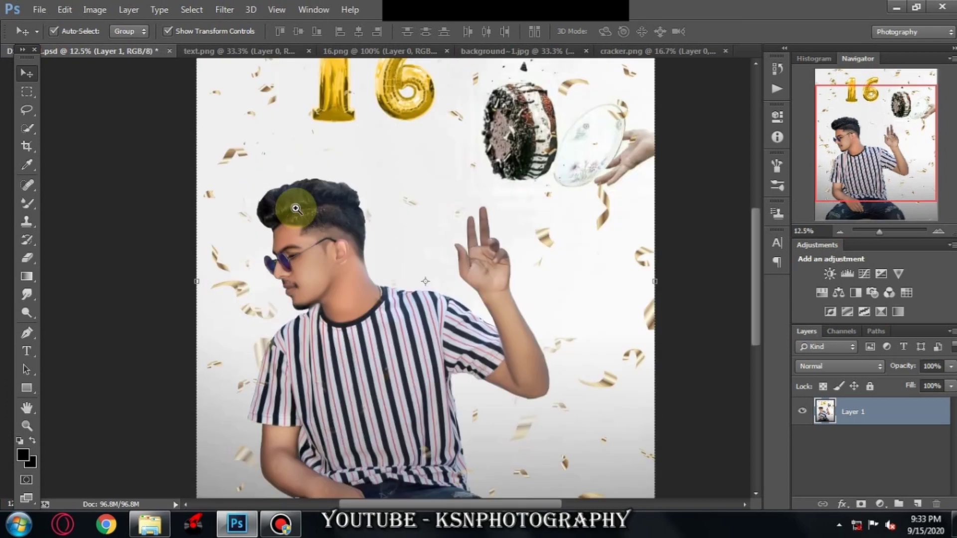
pyautogui.scroll(-4, 333, 224)
pyautogui.scroll(6, 425, 237)
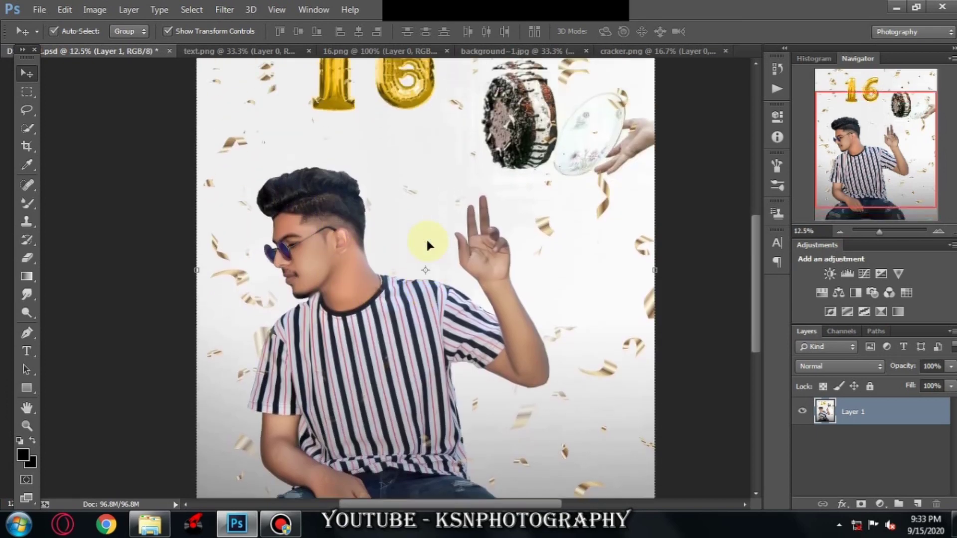
pyautogui.scroll(-1, 428, 244)
pyautogui.hotkey('ctrl', '-')
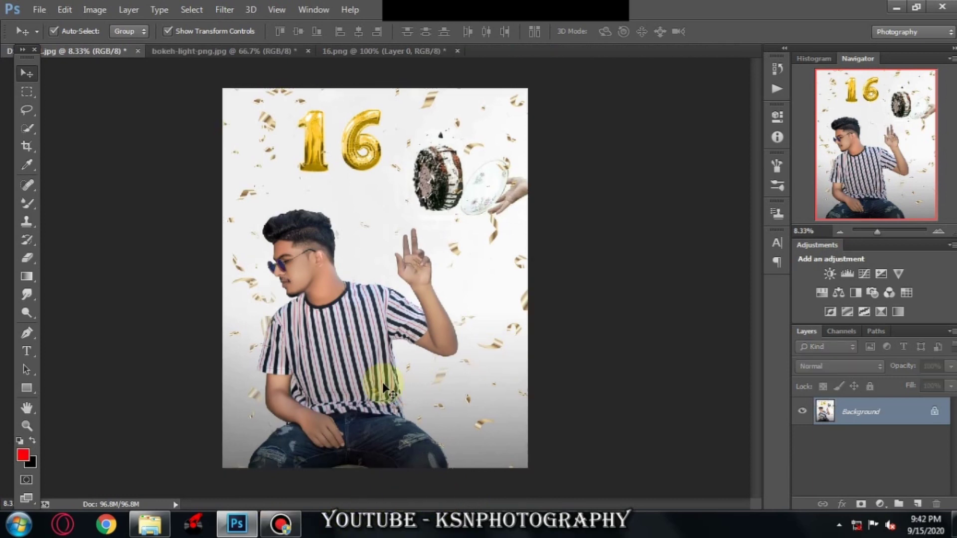
pyautogui.scroll(1, 278, 192)
pyautogui.scroll(1, 273, 188)
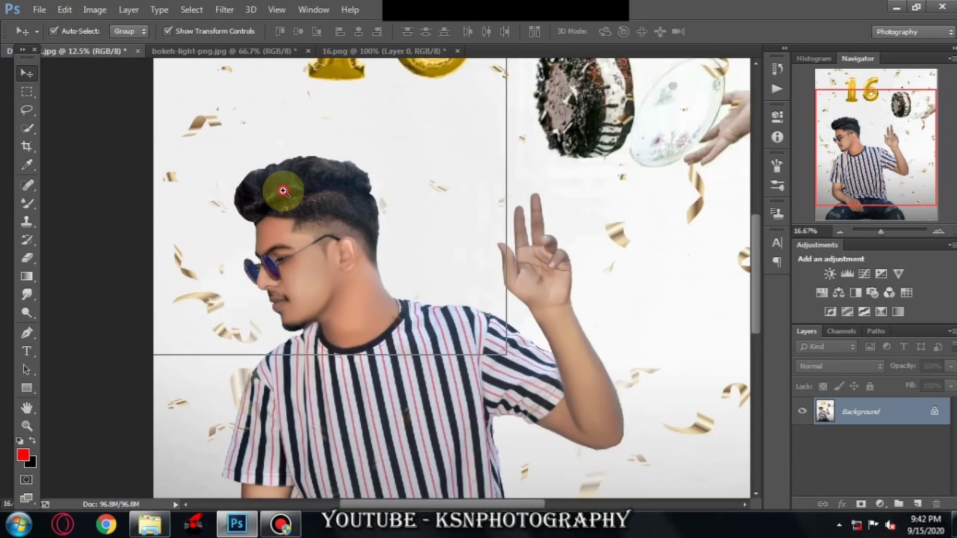
pyautogui.scroll(1, 274, 188)
pyautogui.scroll(2, 327, 194)
pyautogui.moveTo(328, 193); pyautogui.dragTo(336, 250)
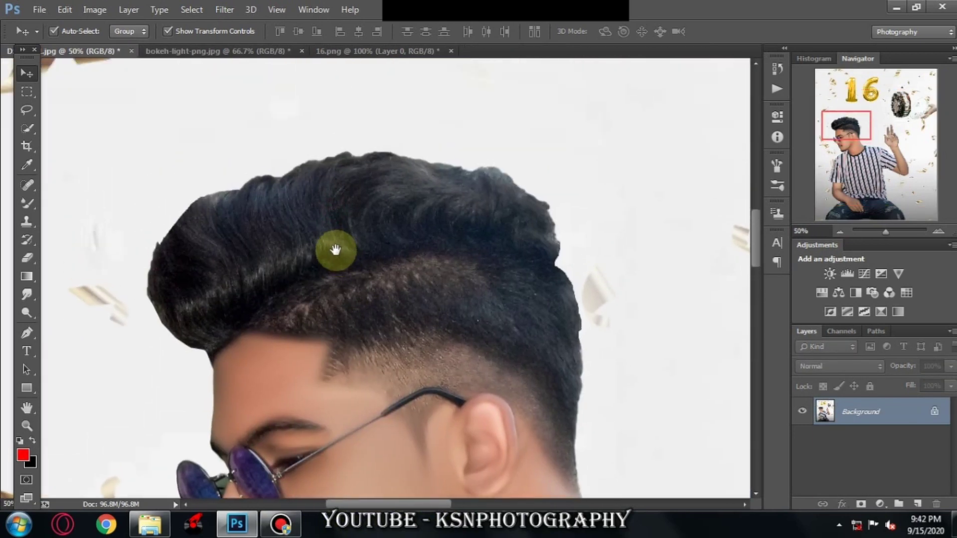
# Select the Smudge tool with strength set to about 48%.
pyautogui.click(27, 295)
pyautogui.scroll(1, 132, 310)
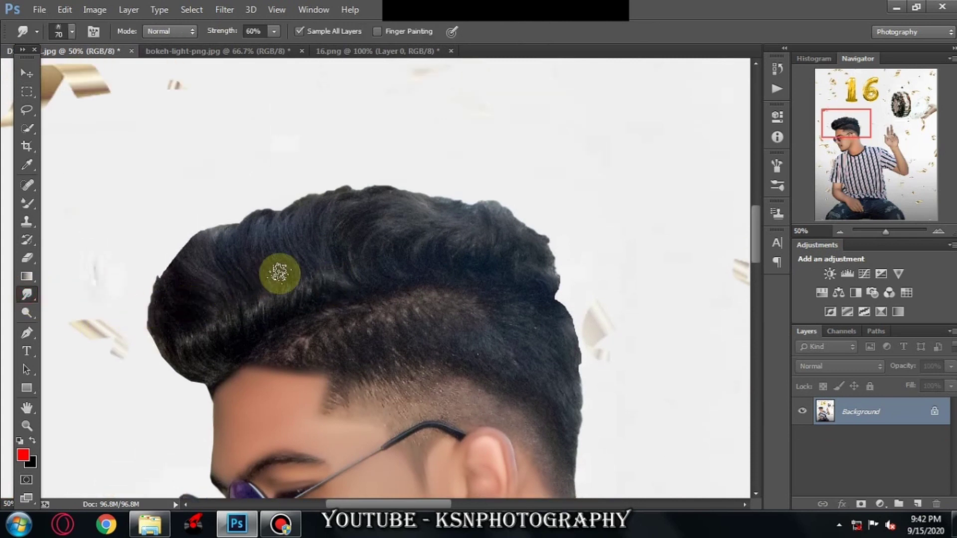
pyautogui.scroll(-1, 277, 271)
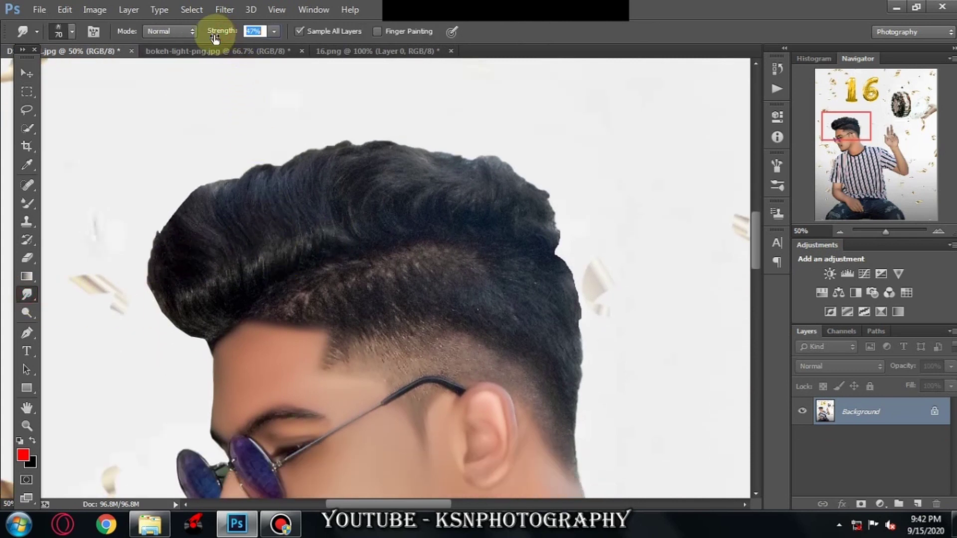
pyautogui.moveTo(215, 39); pyautogui.dragTo(217, 38)
pyautogui.scroll(1, 209, 319)
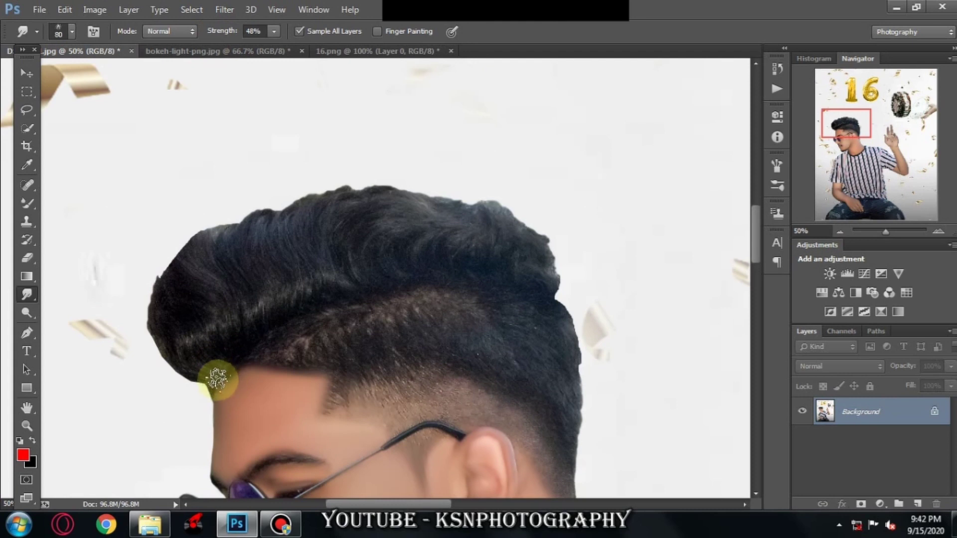
# Smudge the hair's left edge outward into spiky strands.
pyautogui.moveTo(216, 379); pyautogui.dragTo(143, 342)
pyautogui.press('[')
pyautogui.moveTo(208, 367); pyautogui.dragTo(143, 337)
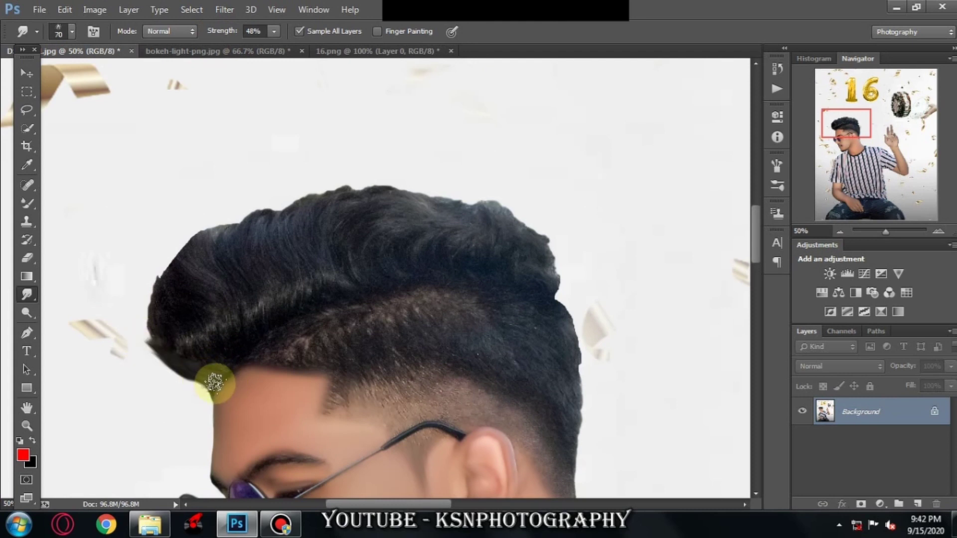
pyautogui.moveTo(215, 383); pyautogui.dragTo(145, 342)
pyautogui.press(']')
pyautogui.press(']')
pyautogui.press(']')
pyautogui.moveTo(198, 371)
pyautogui.mouseDown()
pyautogui.moveTo(123, 299)
pyautogui.moveTo(137, 305)
pyautogui.mouseUp()
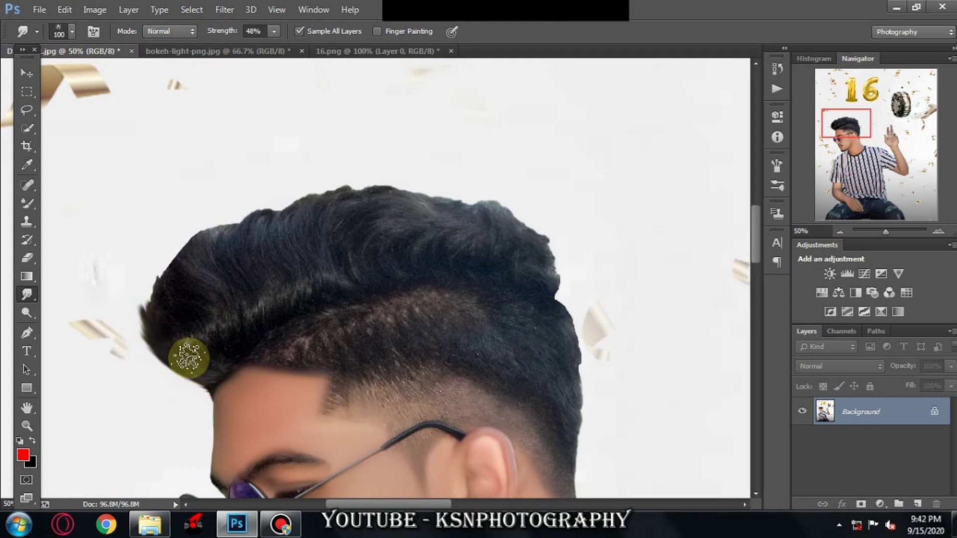
pyautogui.press(']')
pyautogui.press(']')
pyautogui.moveTo(207, 335); pyautogui.dragTo(150, 256)
pyautogui.moveTo(165, 325); pyautogui.dragTo(139, 234)
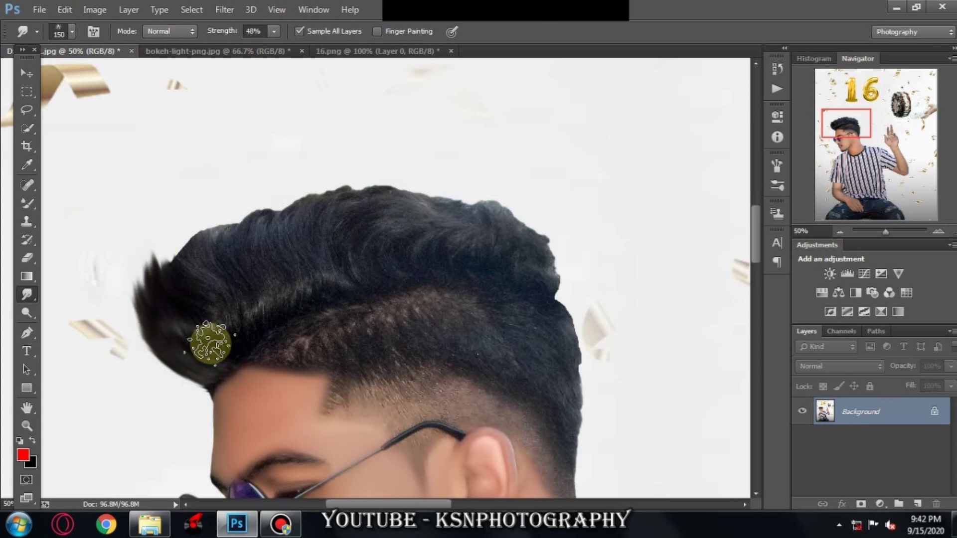
# Push the upper-left hair upward into spikes and fill the dip toward the crown.
pyautogui.moveTo(192, 261); pyautogui.dragTo(188, 213)
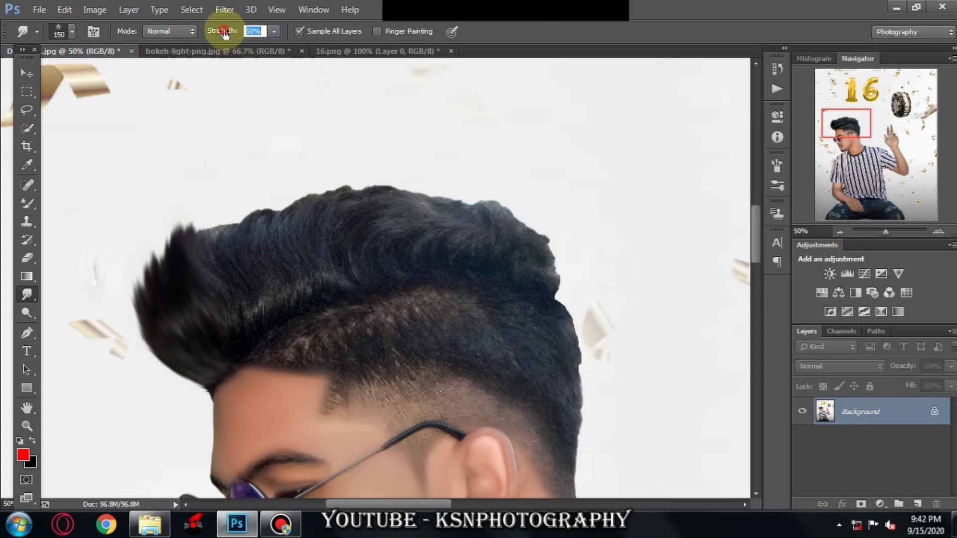
pyautogui.moveTo(218, 337); pyautogui.dragTo(186, 222)
pyautogui.moveTo(193, 293); pyautogui.dragTo(169, 219)
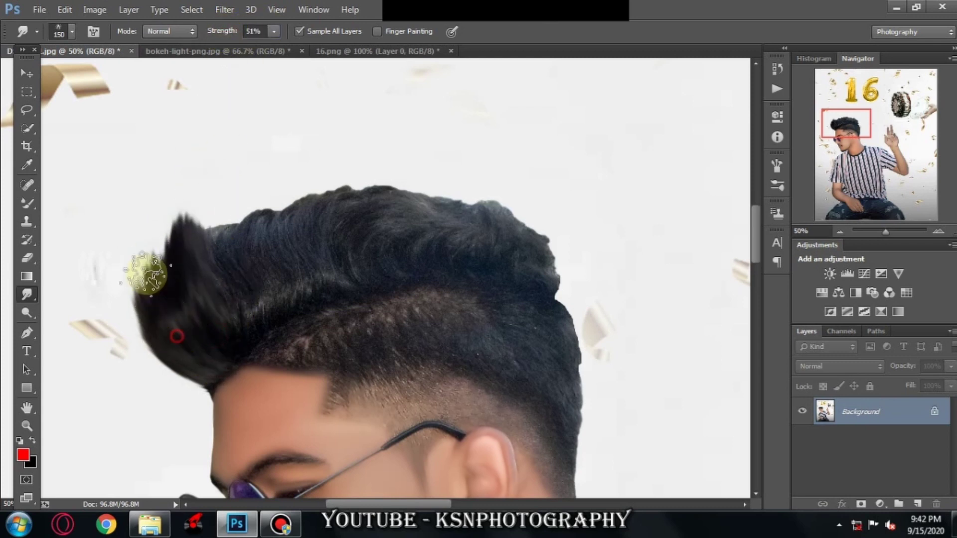
pyautogui.moveTo(175, 335); pyautogui.dragTo(139, 259)
pyautogui.moveTo(223, 329); pyautogui.dragTo(216, 184)
pyautogui.moveTo(238, 331); pyautogui.dragTo(227, 187)
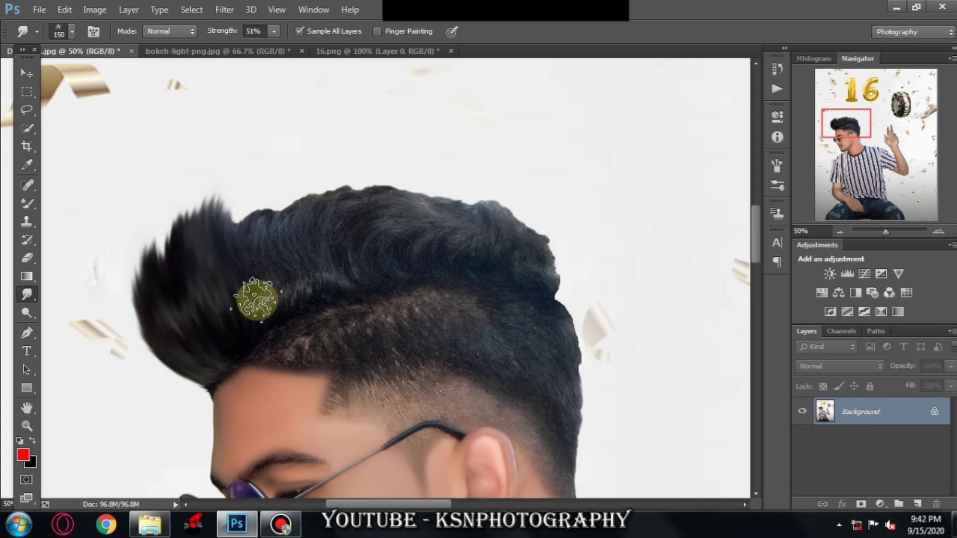
pyautogui.moveTo(247, 322); pyautogui.dragTo(264, 187)
pyautogui.moveTo(282, 306)
pyautogui.mouseDown()
pyautogui.moveTo(289, 196)
pyautogui.moveTo(302, 240)
pyautogui.mouseUp()
pyautogui.press('[')
pyautogui.moveTo(171, 309); pyautogui.dragTo(175, 213)
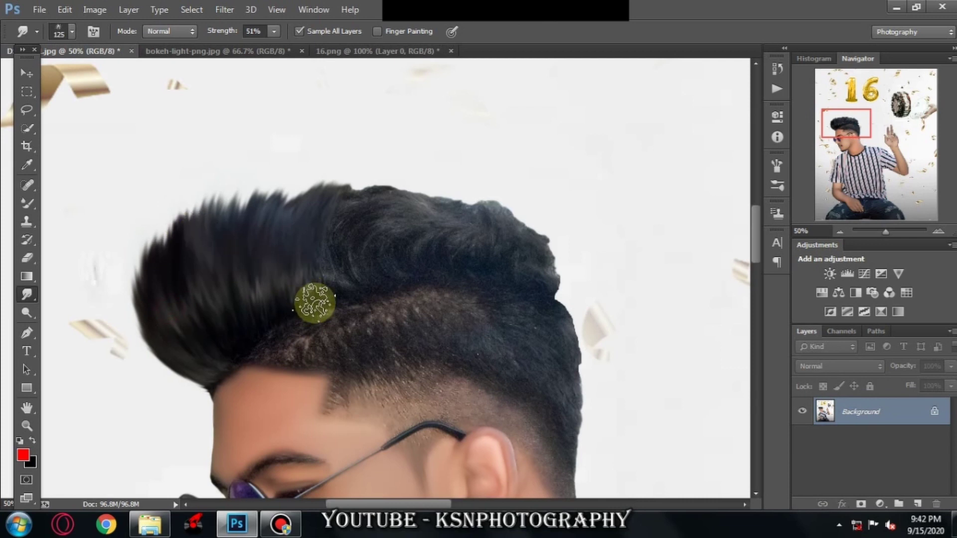
# Raise and even out the top-centre crown outline.
pyautogui.moveTo(314, 299); pyautogui.dragTo(384, 189)
pyautogui.press(']')
pyautogui.press(']')
pyautogui.moveTo(396, 288); pyautogui.dragTo(374, 208)
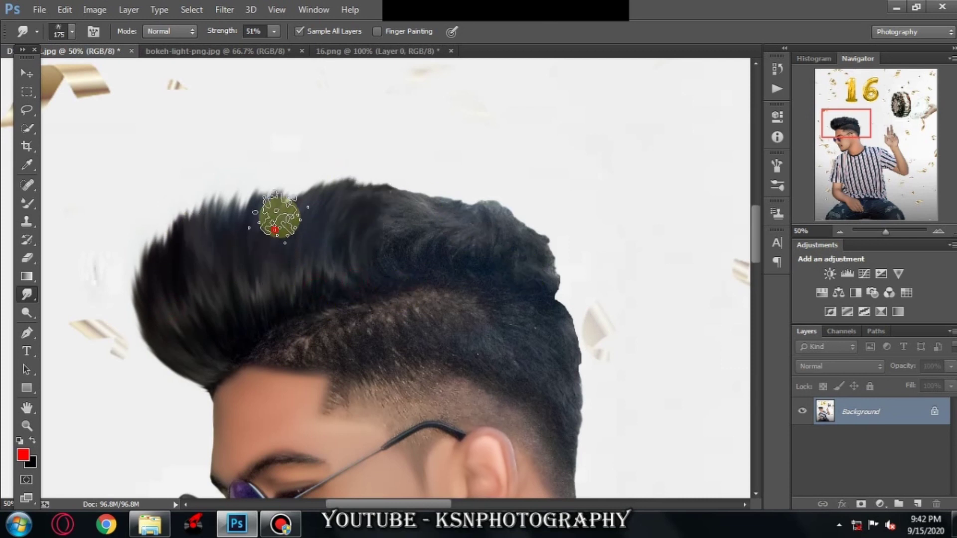
pyautogui.moveTo(274, 213); pyautogui.dragTo(314, 262)
pyautogui.moveTo(381, 261)
pyautogui.mouseDown()
pyautogui.moveTo(389, 179)
pyautogui.moveTo(428, 203)
pyautogui.mouseUp()
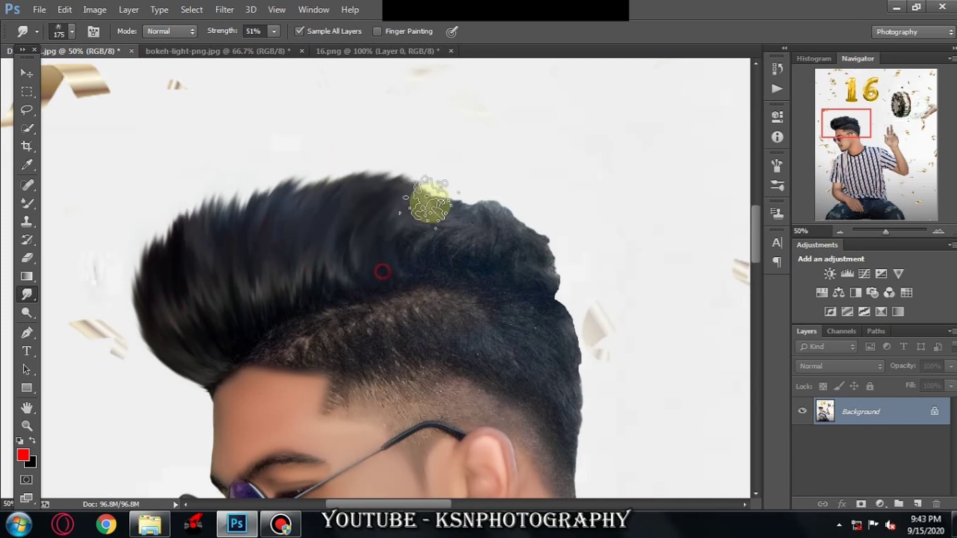
pyautogui.moveTo(410, 265)
pyautogui.mouseDown()
pyautogui.moveTo(419, 239)
pyautogui.moveTo(549, 225)
pyautogui.mouseUp()
pyautogui.press('[')
pyautogui.press('[')
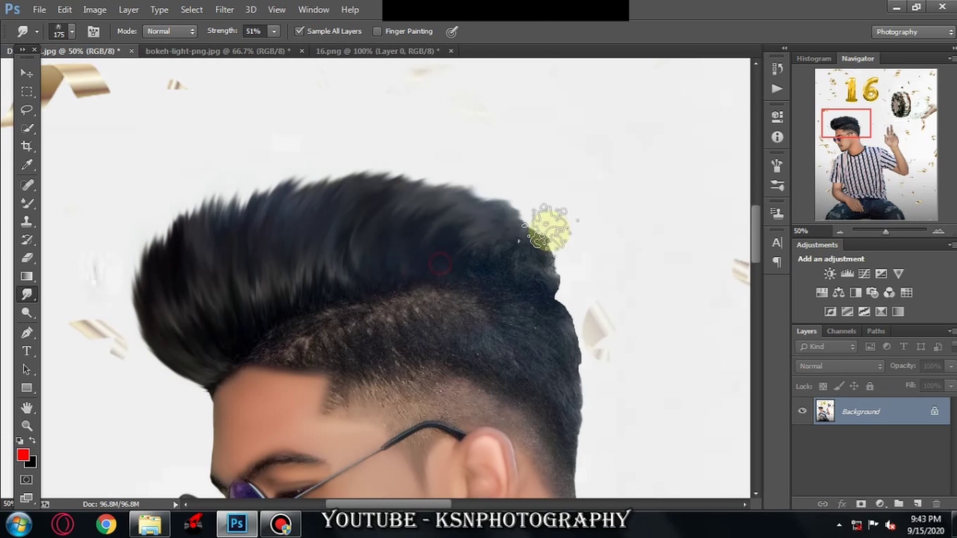
# Lift and round off the right side of the crown outline.
pyautogui.moveTo(541, 302)
pyautogui.mouseDown()
pyautogui.moveTo(566, 256)
pyautogui.moveTo(560, 224)
pyautogui.mouseUp()
pyautogui.press('[')
pyautogui.press('[')
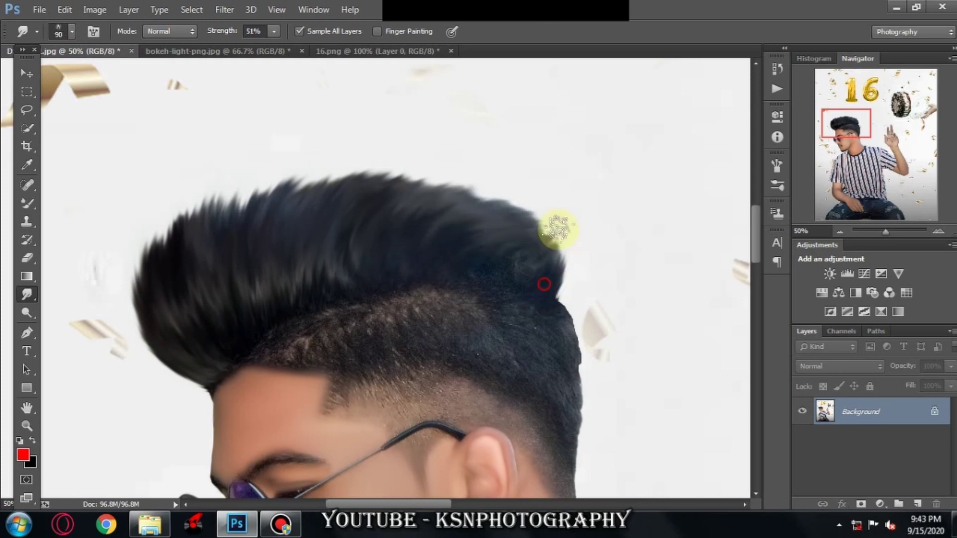
pyautogui.moveTo(537, 280); pyautogui.dragTo(550, 215)
pyautogui.moveTo(519, 256); pyautogui.dragTo(534, 208)
pyautogui.press(']')
pyautogui.press(']')
pyautogui.moveTo(466, 277); pyautogui.dragTo(528, 220)
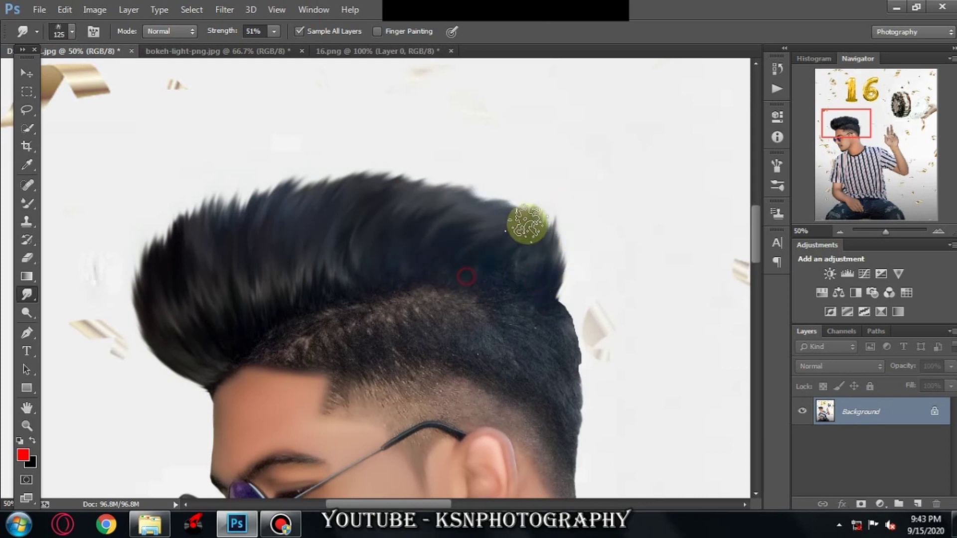
pyautogui.moveTo(500, 276); pyautogui.dragTo(536, 244)
# Smooth the hair's side edge down to the neck, then zoom out to show balloons and cake.
pyautogui.scroll(-3, 547, 251)
pyautogui.press('[')
pyautogui.press('[')
pyautogui.press('[')
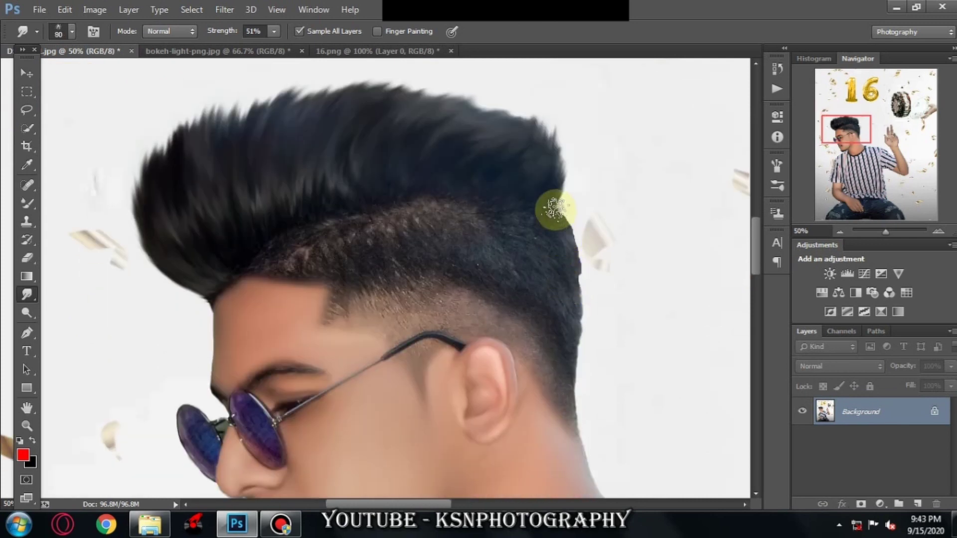
pyautogui.moveTo(562, 209)
pyautogui.mouseDown()
pyautogui.moveTo(562, 256)
pyautogui.moveTo(573, 213)
pyautogui.moveTo(580, 339)
pyautogui.mouseUp()
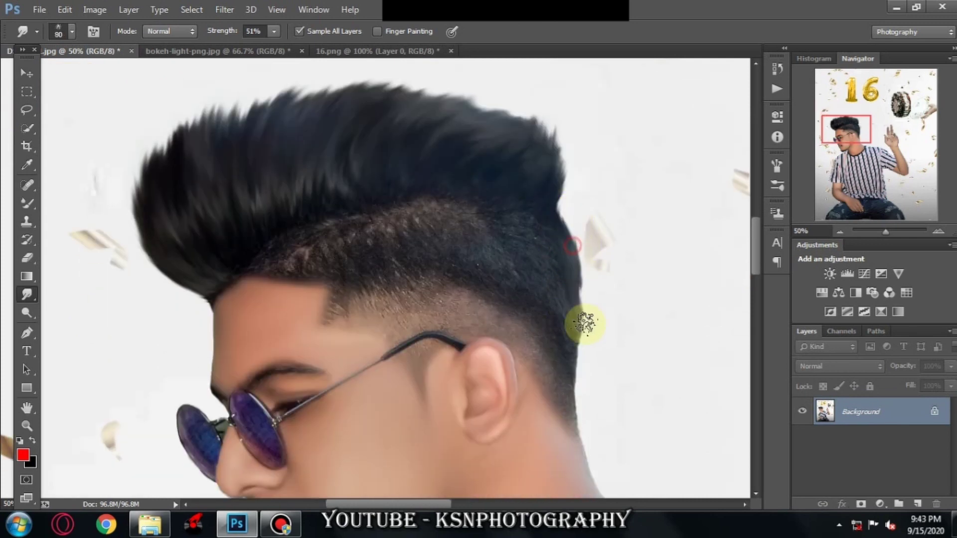
pyautogui.moveTo(581, 280); pyautogui.dragTo(584, 346)
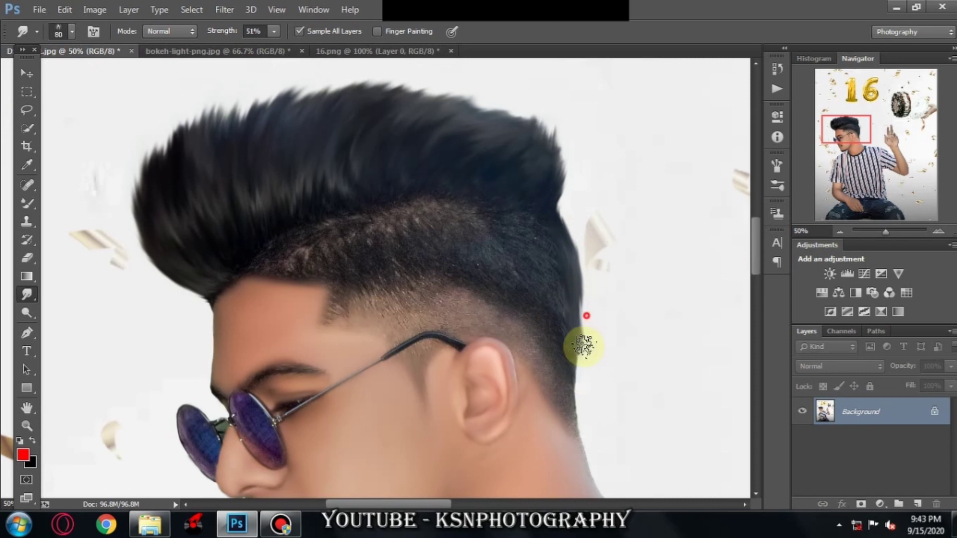
pyautogui.press(']')
pyautogui.press(']')
pyautogui.press(']')
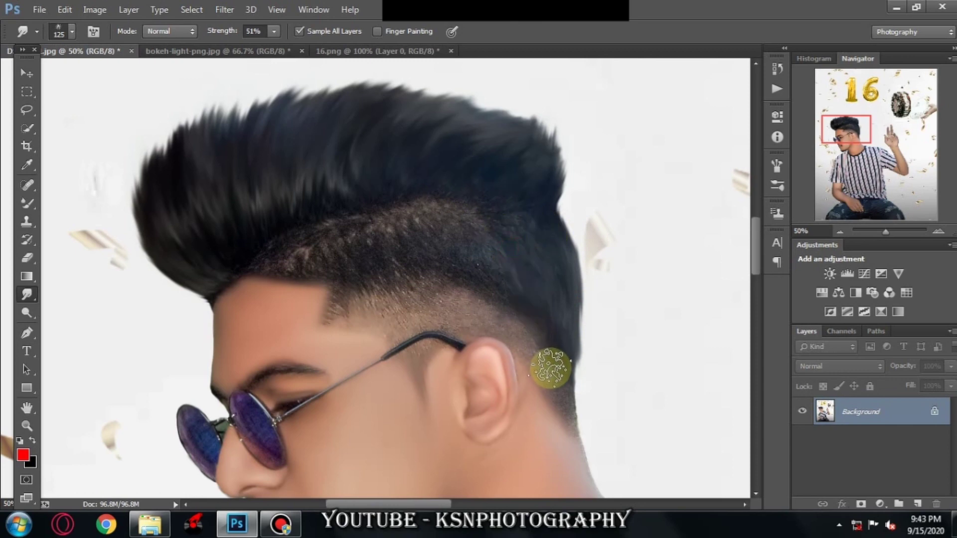
pyautogui.hotkey('ctrl', '-')
pyautogui.hotkey('ctrl', '-')
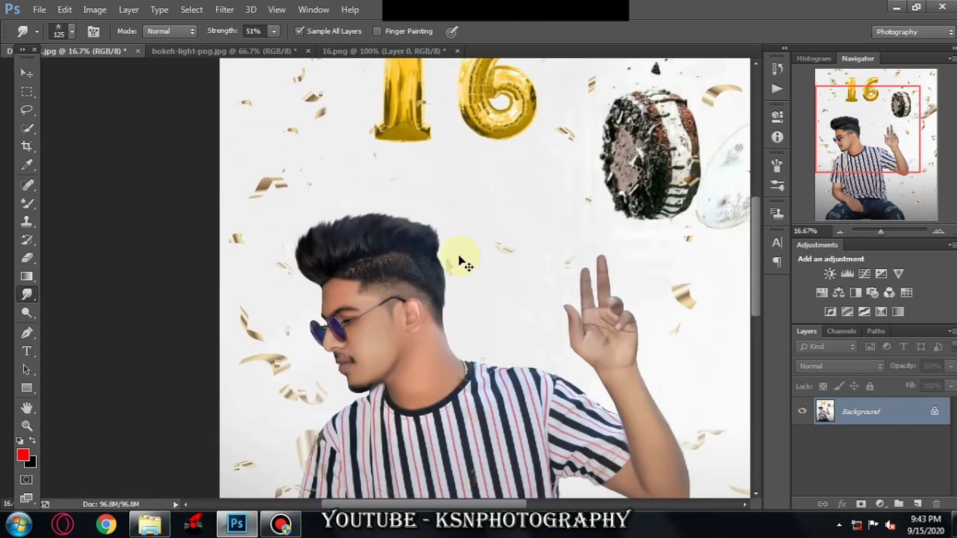
pyautogui.hotkey('ctrl', '-')
# With a smaller, slightly weaker Smudge brush, soften the texture of the shaved hair area.
pyautogui.scroll(-3, 382, 238)
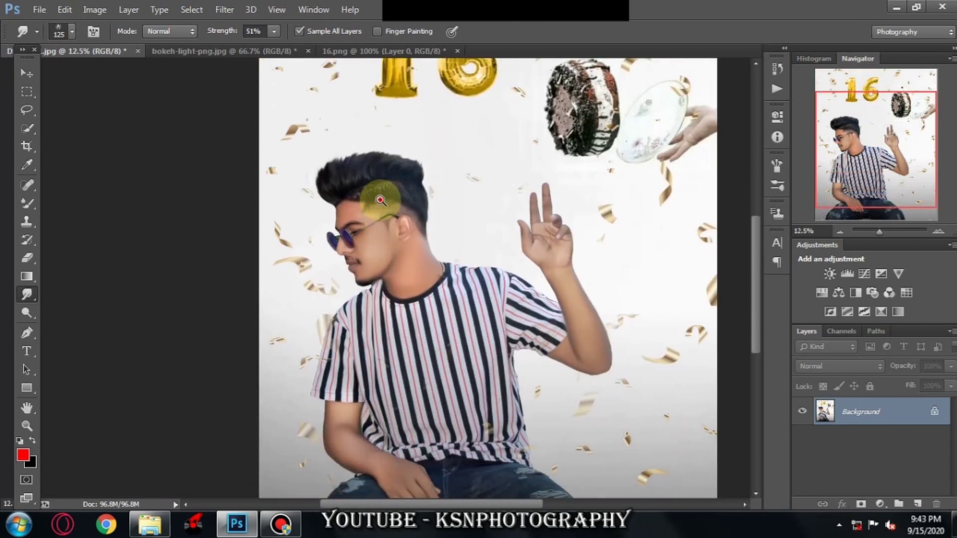
pyautogui.scroll(1, 381, 200)
pyautogui.scroll(1, 390, 180)
pyautogui.scroll(1, 391, 179)
pyautogui.scroll(1, 359, 165)
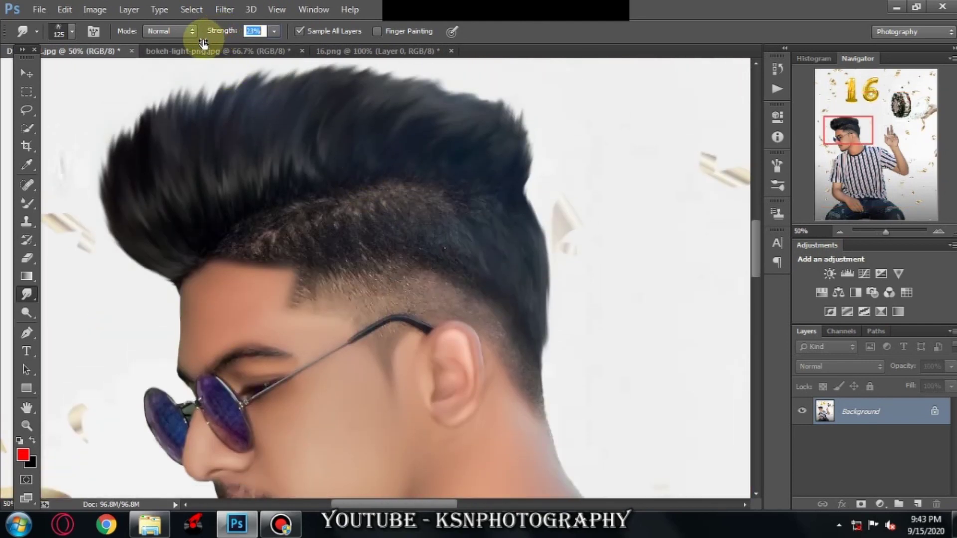
pyautogui.moveTo(201, 44); pyautogui.dragTo(199, 45)
pyautogui.press('[')
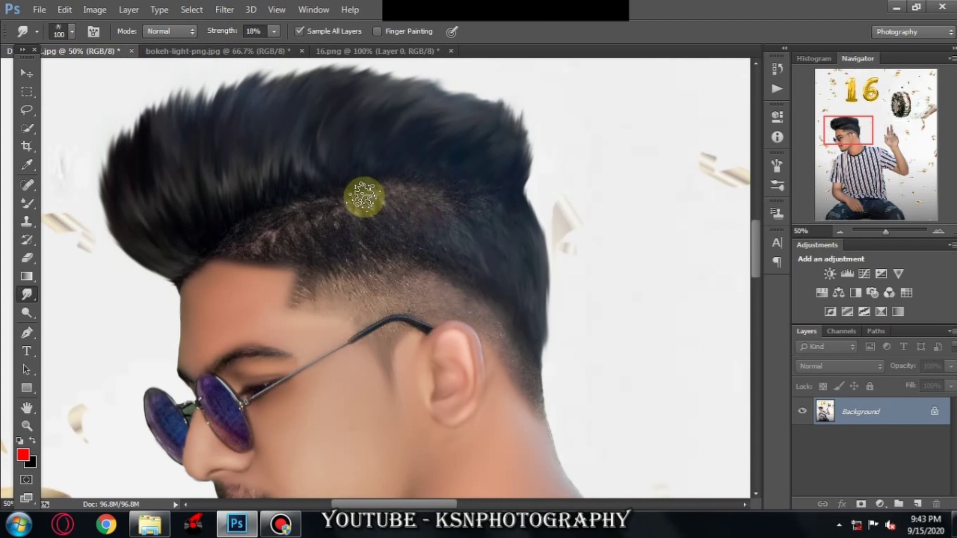
pyautogui.moveTo(417, 248)
pyautogui.mouseDown()
pyautogui.moveTo(289, 242)
pyautogui.moveTo(260, 250)
pyautogui.moveTo(256, 224)
pyautogui.moveTo(379, 207)
pyautogui.moveTo(272, 257)
pyautogui.moveTo(320, 220)
pyautogui.moveTo(419, 198)
pyautogui.moveTo(355, 214)
pyautogui.moveTo(453, 292)
pyautogui.moveTo(397, 278)
pyautogui.moveTo(484, 235)
pyautogui.moveTo(551, 293)
pyautogui.moveTo(526, 261)
pyautogui.moveTo(533, 353)
pyautogui.mouseUp()
# Raise the smudge strength and push the right hair edge up and outward.
pyautogui.scroll(-3, 566, 368)
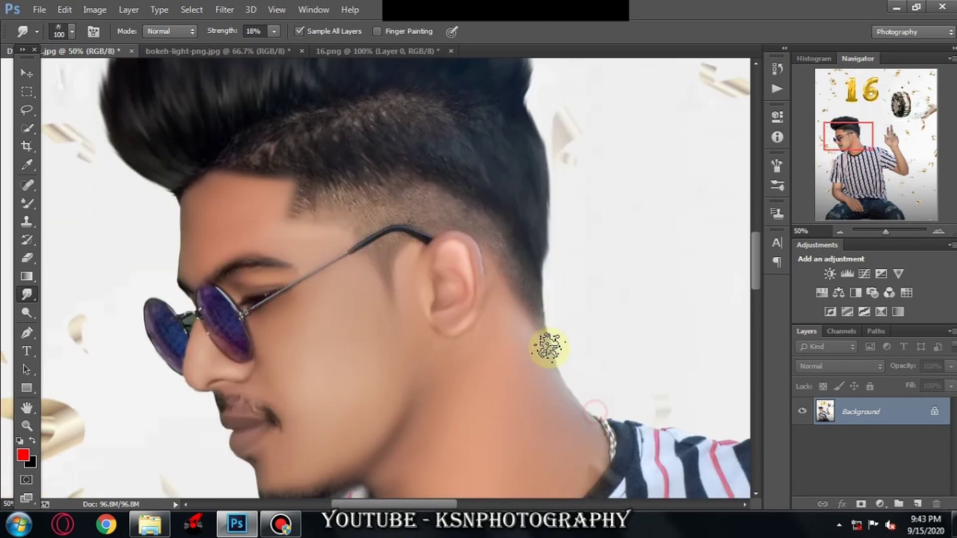
pyautogui.hotkey('ctrl', '-')
pyautogui.hotkey('ctrl', '-')
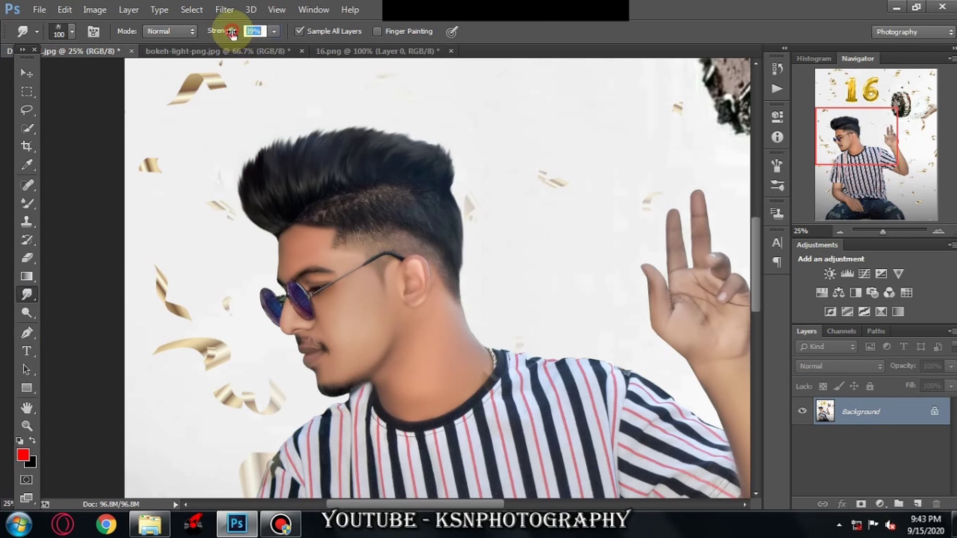
pyautogui.moveTo(232, 32); pyautogui.dragTo(235, 32)
pyautogui.press('[')
pyautogui.hotkey('ctrl', '+')
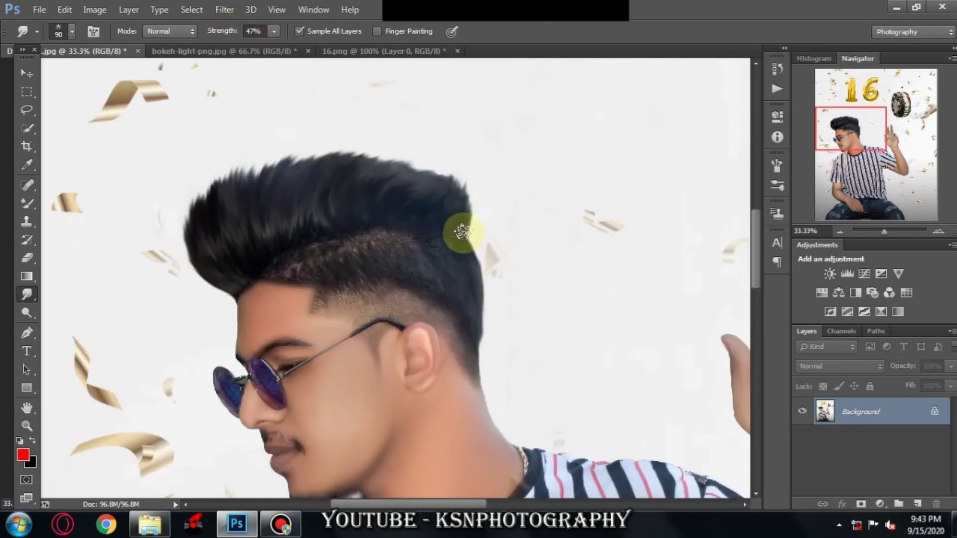
pyautogui.press(']')
pyautogui.moveTo(462, 232); pyautogui.dragTo(464, 183)
pyautogui.moveTo(453, 232); pyautogui.dragTo(476, 199)
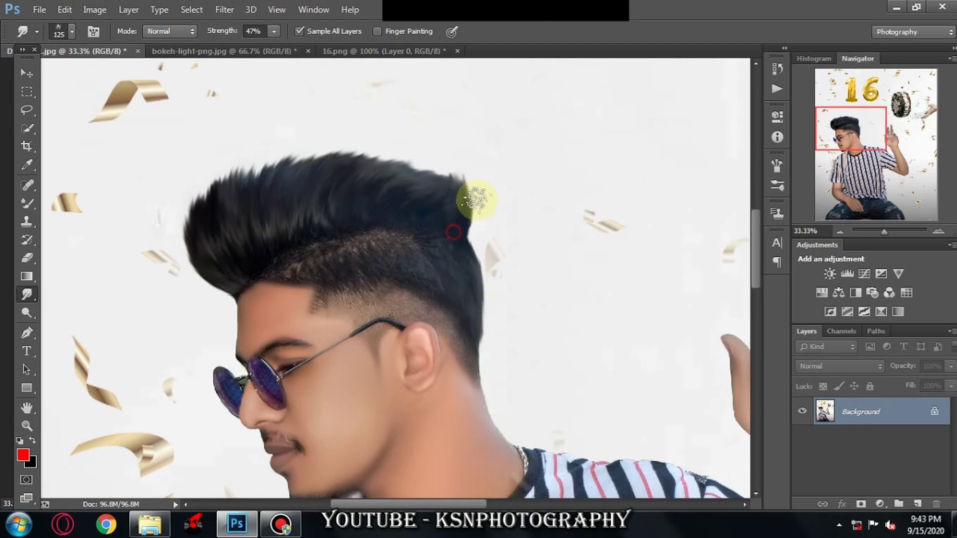
# Smooth the hair's top edge and lift the upper-left hair upward with varied brush sizes.
pyautogui.press(']')
pyautogui.press(']')
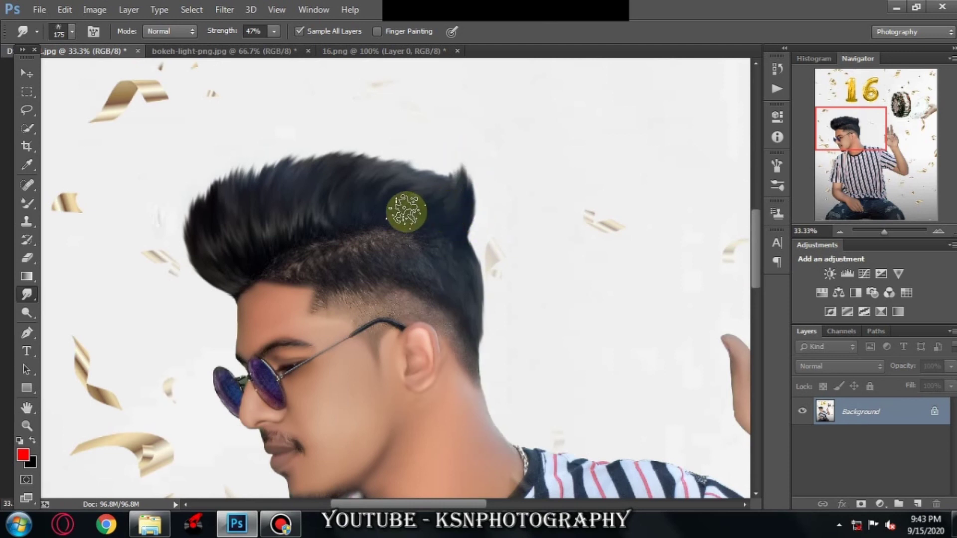
pyautogui.moveTo(425, 214); pyautogui.dragTo(358, 180)
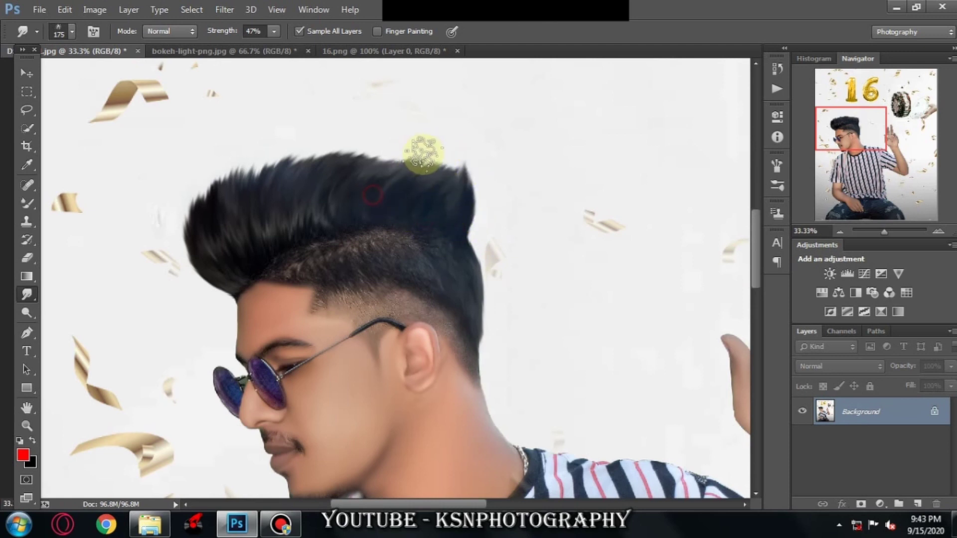
pyautogui.press('[')
pyautogui.press('[')
pyautogui.moveTo(442, 188); pyautogui.dragTo(402, 188)
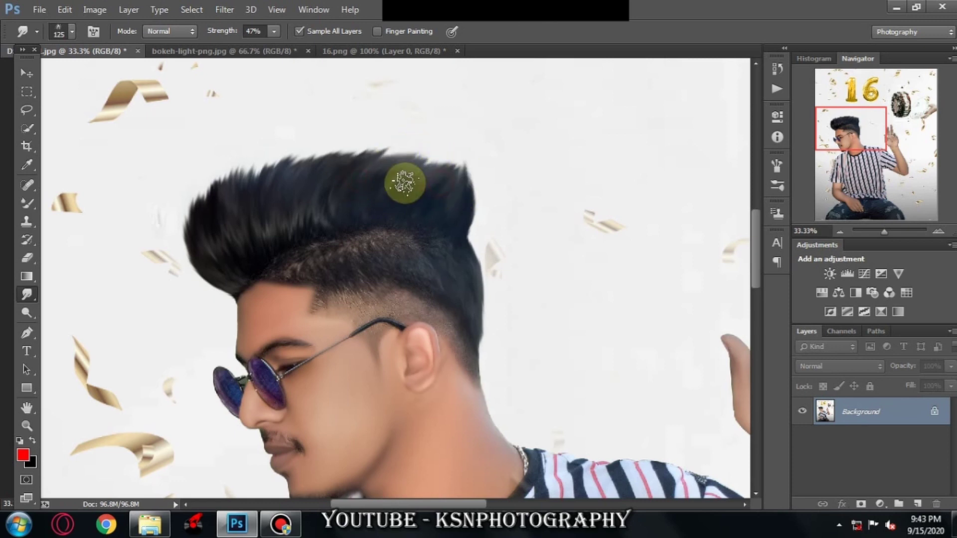
pyautogui.press(']')
pyautogui.press(']')
pyautogui.moveTo(224, 220); pyautogui.dragTo(222, 180)
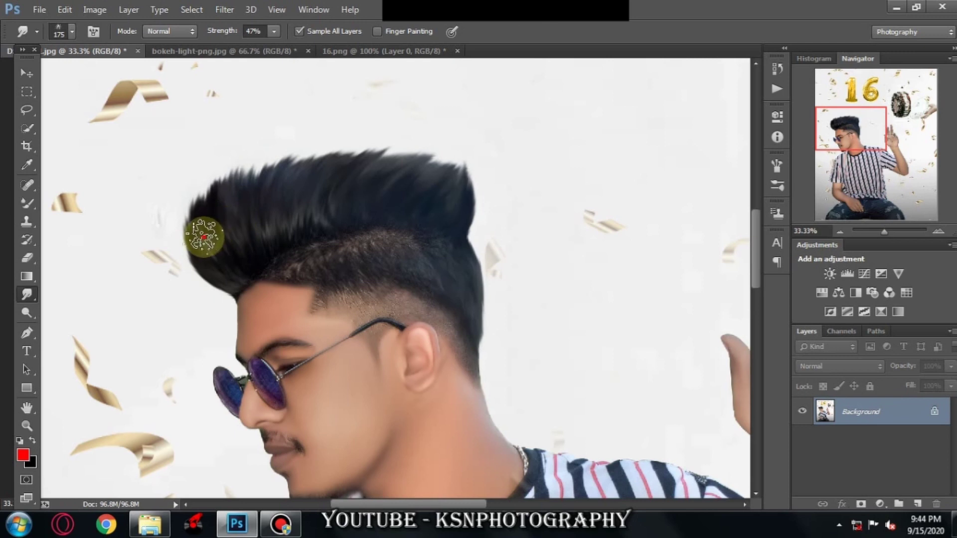
pyautogui.moveTo(235, 230)
pyautogui.mouseDown()
pyautogui.moveTo(314, 150)
pyautogui.moveTo(342, 171)
pyautogui.moveTo(448, 164)
pyautogui.moveTo(411, 157)
pyautogui.mouseUp()
# Even out and blend the crown outline of the hair along its length.
pyautogui.scroll(-4, 449, 159)
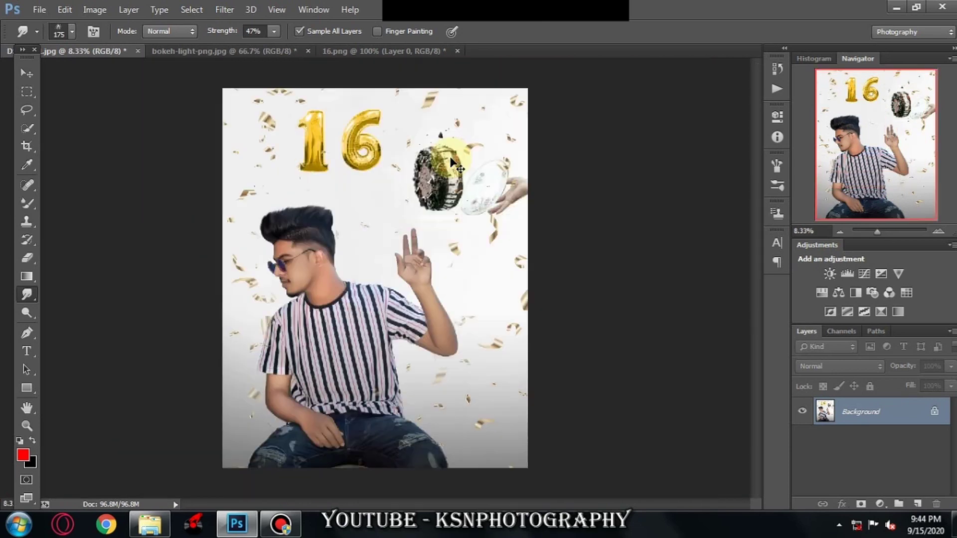
pyautogui.scroll(1, 310, 207)
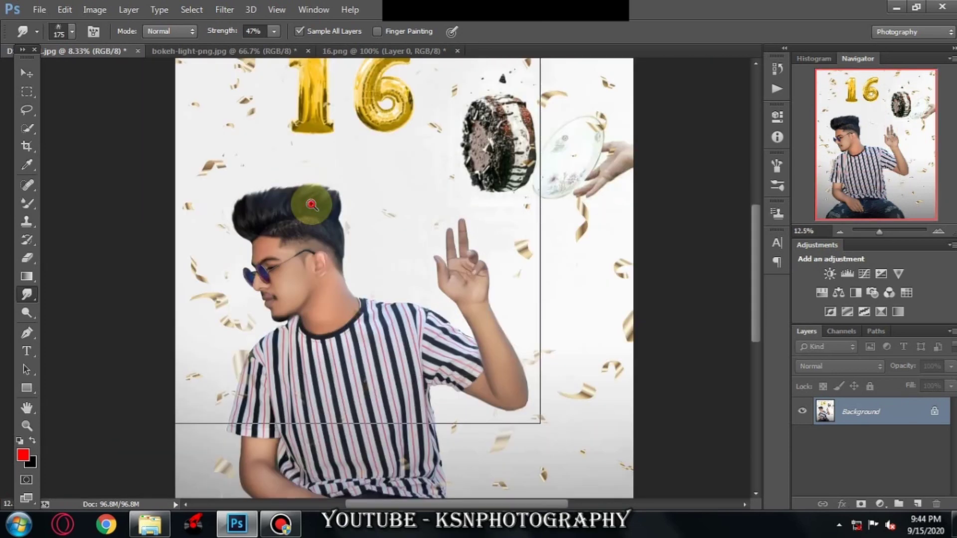
pyautogui.scroll(2, 314, 206)
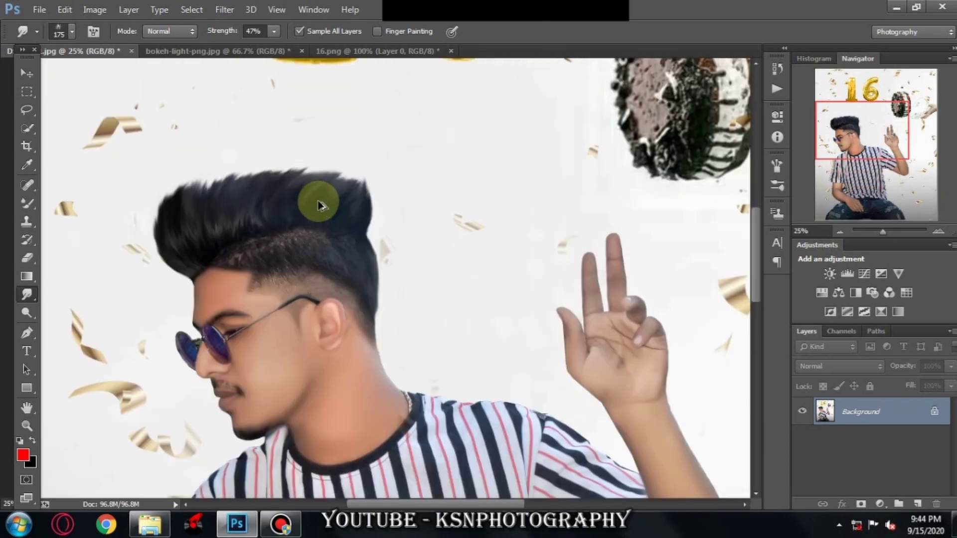
pyautogui.moveTo(319, 205); pyautogui.dragTo(342, 198)
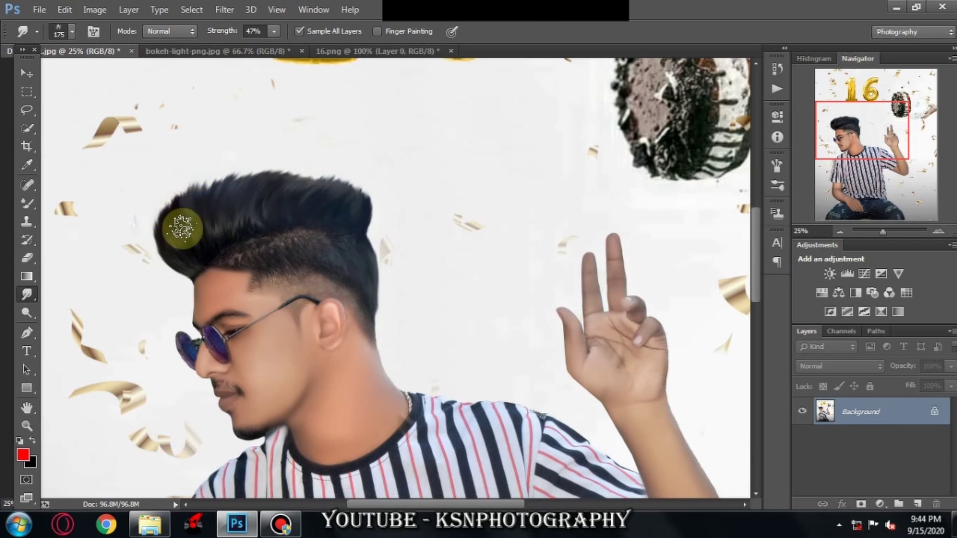
pyautogui.moveTo(188, 175); pyautogui.dragTo(220, 189)
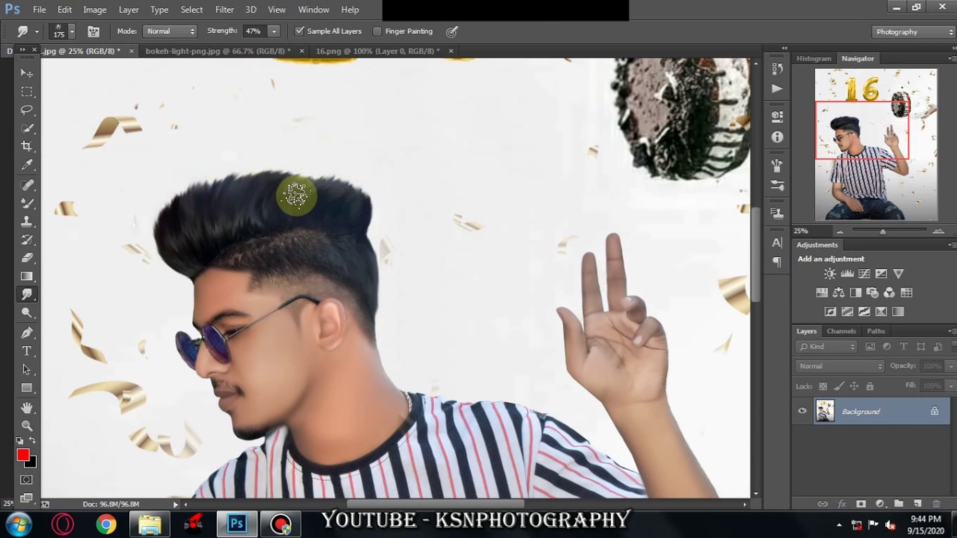
pyautogui.moveTo(293, 197); pyautogui.dragTo(355, 178)
pyautogui.scroll(-1, 439, 209)
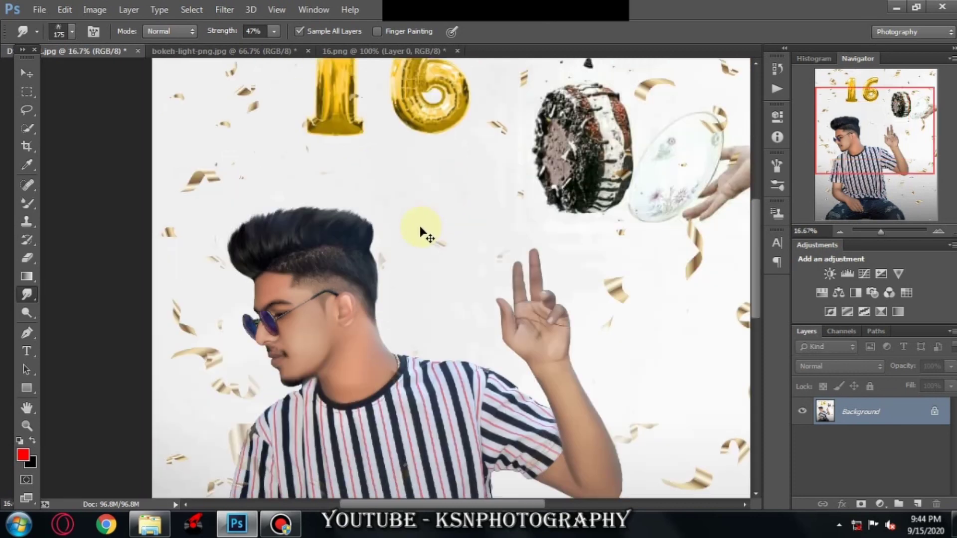
pyautogui.scroll(-2, 421, 227)
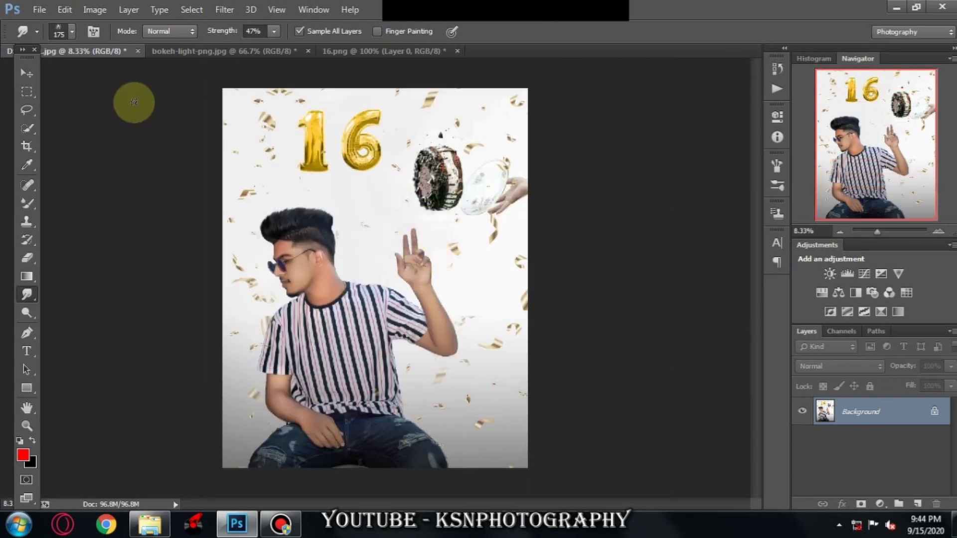
# Drag the red 'happy Birthday' script from 16.png onto the poster's lower right and enlarge it.
pyautogui.click(27, 73)
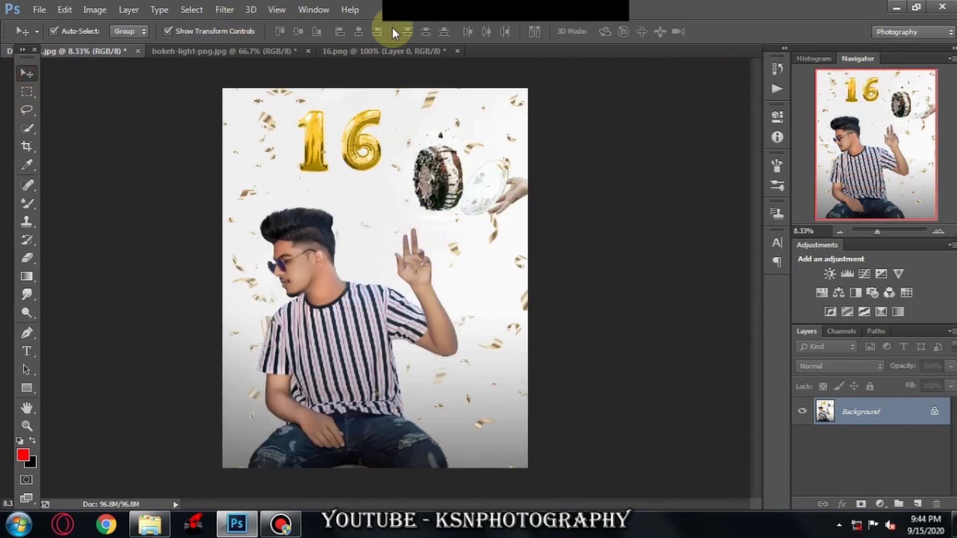
pyautogui.click(389, 48)
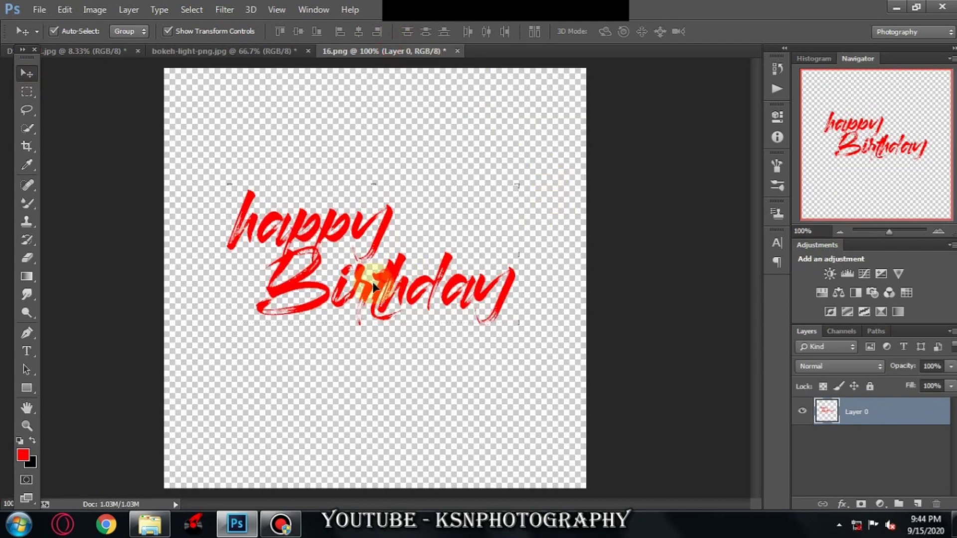
pyautogui.moveTo(368, 272)
pyautogui.mouseDown()
pyautogui.moveTo(124, 47)
pyautogui.moveTo(371, 241)
pyautogui.mouseUp()
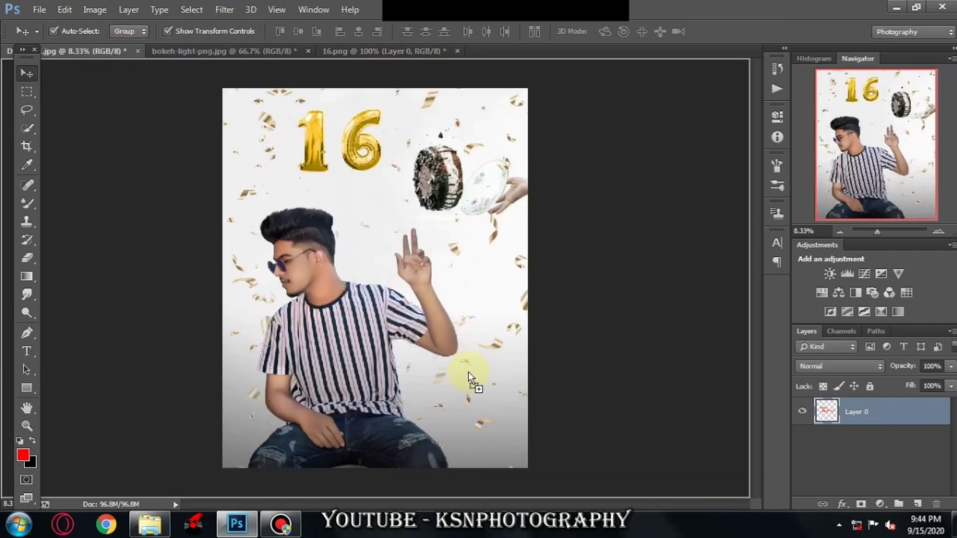
pyautogui.moveTo(468, 372)
pyautogui.mouseDown()
pyautogui.moveTo(534, 435)
pyautogui.moveTo(488, 411)
pyautogui.moveTo(523, 417)
pyautogui.mouseUp()
pyautogui.hotkey('ctrl', 't')
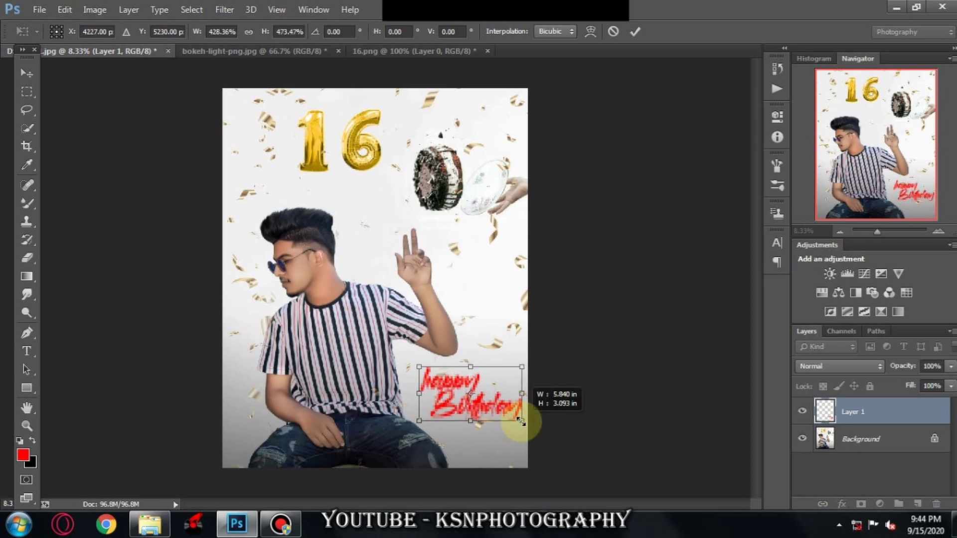
pyautogui.press('Return')
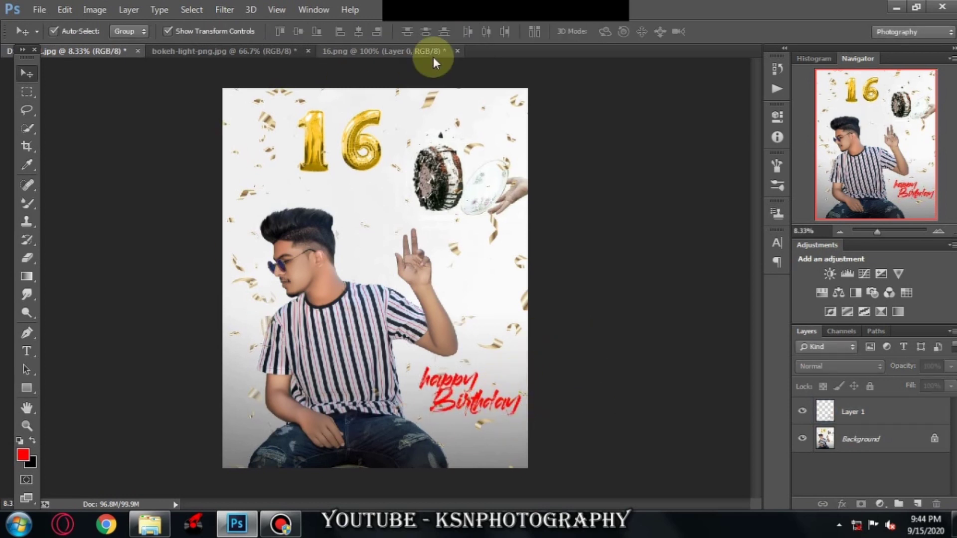
# Bring the bokeh light image into the poster and set its blend mode to Screen.
pyautogui.click(250, 53)
pyautogui.moveTo(314, 319)
pyautogui.mouseDown()
pyautogui.moveTo(113, 45)
pyautogui.moveTo(315, 416)
pyautogui.mouseUp()
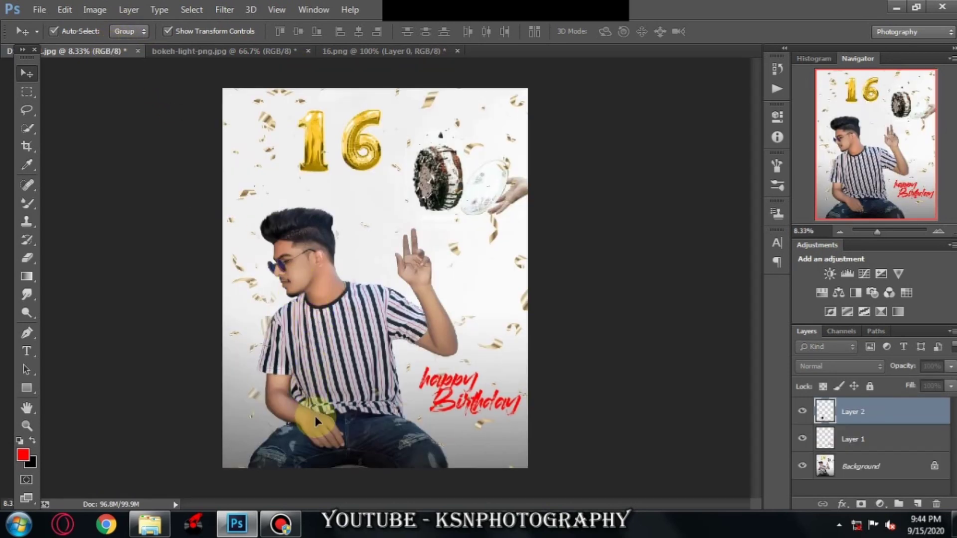
pyautogui.click(812, 366)
pyautogui.click(823, 124)
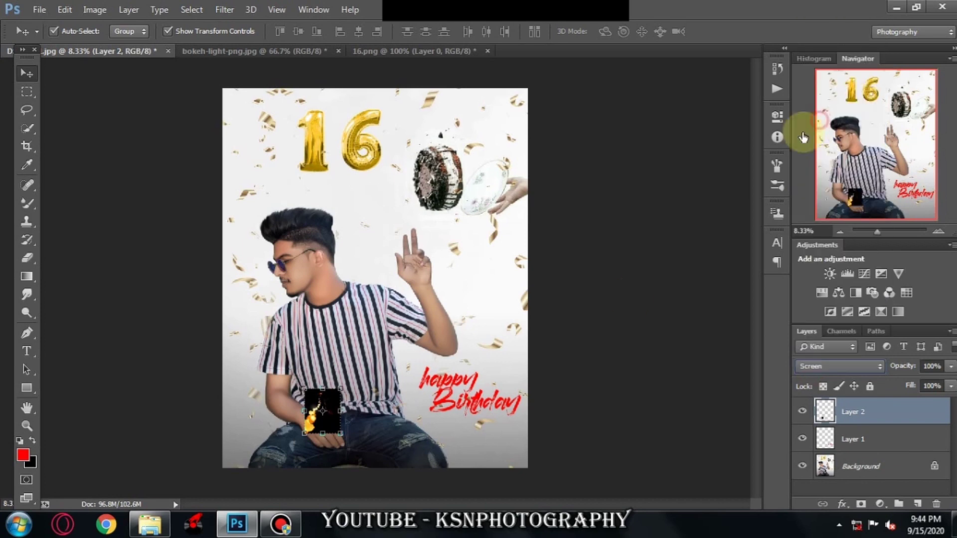
# Move and resize the bokeh light so its trail lines up with the man's fingers.
pyautogui.hotkey('ctrl', '+')
pyautogui.moveTo(299, 244); pyautogui.dragTo(317, 310)
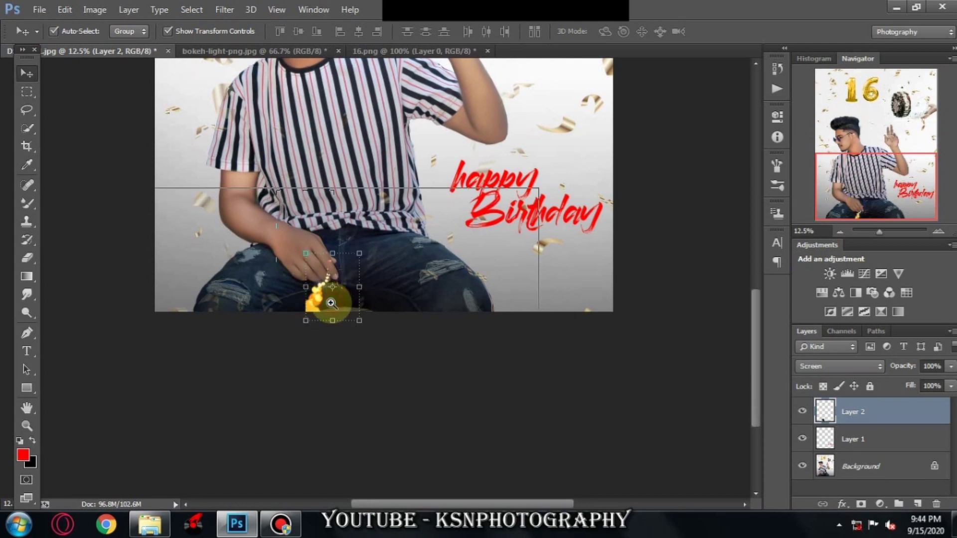
pyautogui.click(331, 303)
pyautogui.moveTo(296, 329)
pyautogui.mouseDown()
pyautogui.moveTo(293, 343)
pyautogui.moveTo(303, 324)
pyautogui.mouseUp()
pyautogui.click(320, 252)
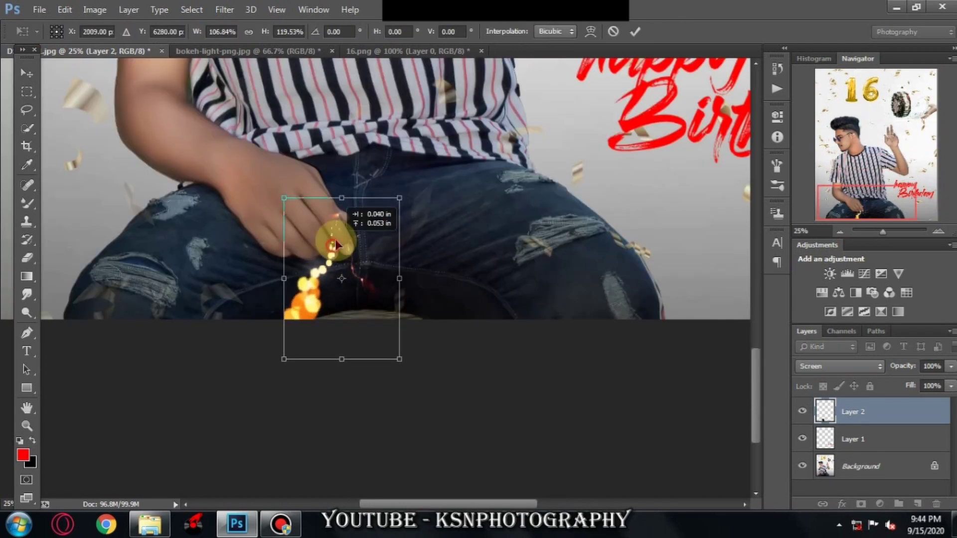
pyautogui.moveTo(329, 222); pyautogui.dragTo(336, 242)
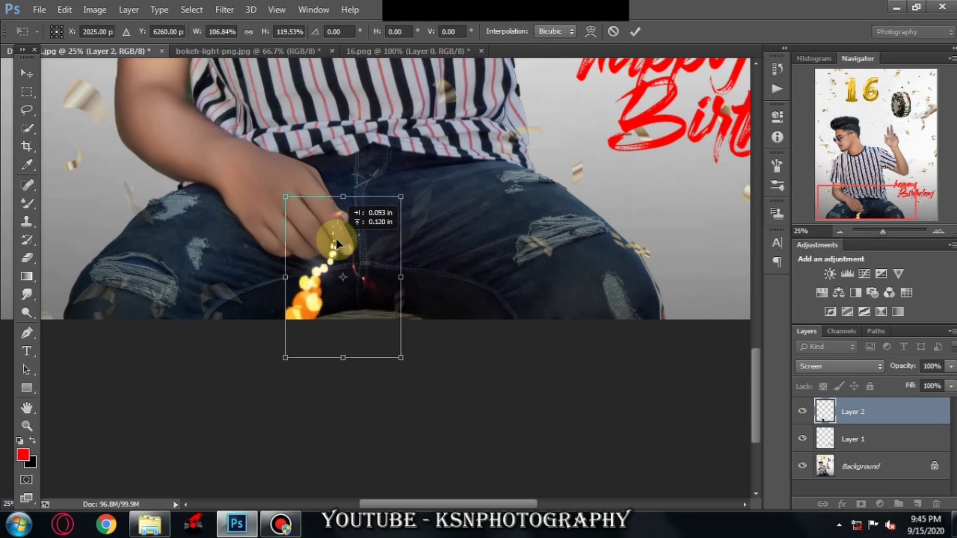
pyautogui.press('Return')
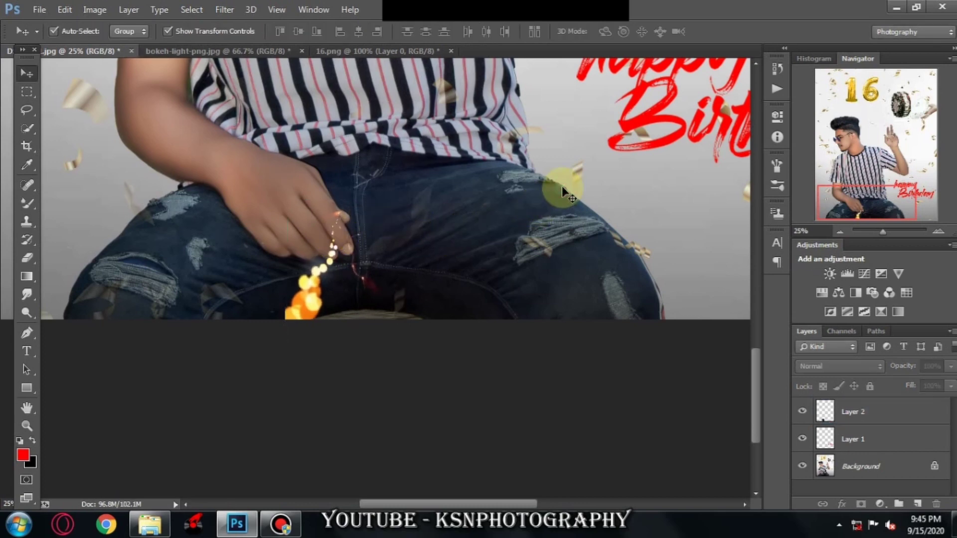
# Enlarge the bokeh light slightly, deselect it and fit the whole poster in view.
pyautogui.hotkey('ctrl', '-')
pyautogui.click(341, 295)
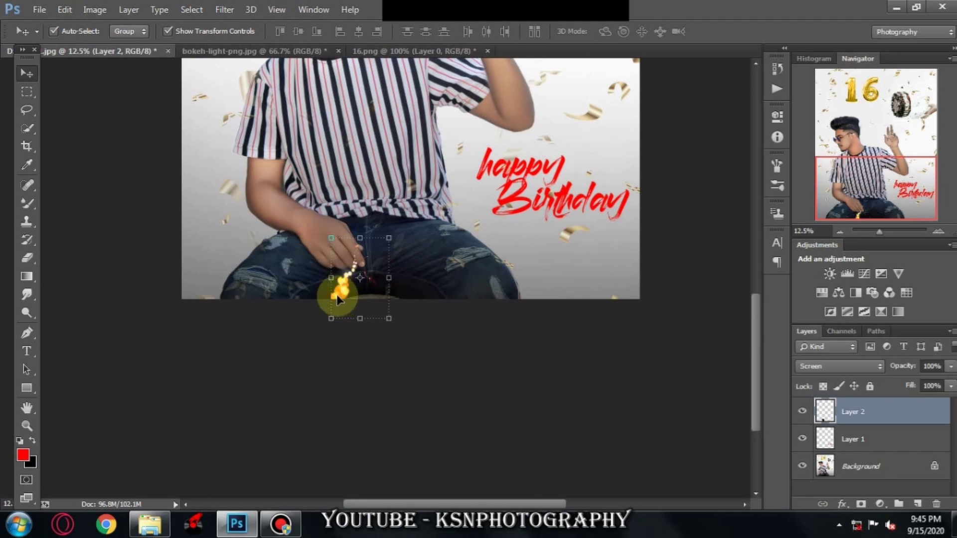
pyautogui.hotkey('ctrl', 't')
pyautogui.moveTo(327, 319); pyautogui.dragTo(330, 326)
pyautogui.press('Return')
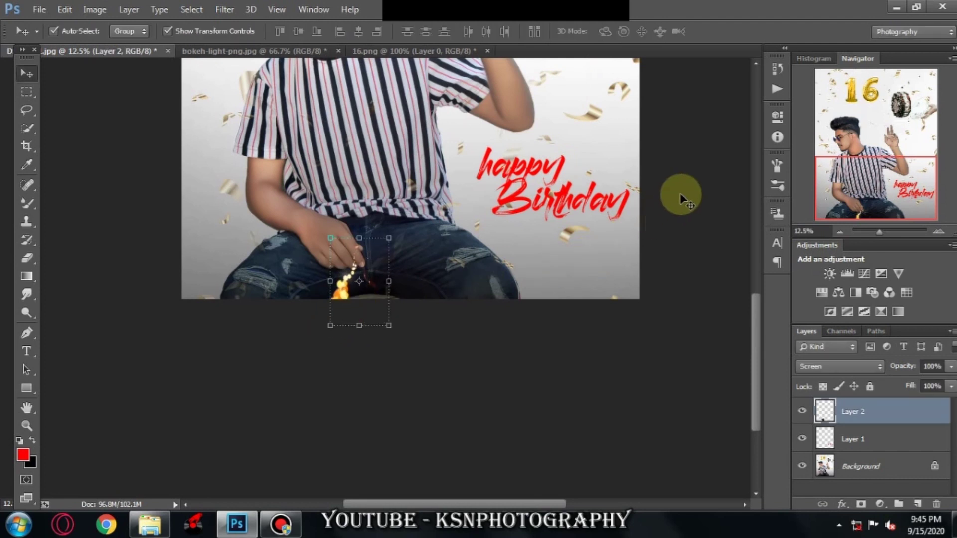
pyautogui.click(680, 197)
pyautogui.hotkey('ctrl', '0')
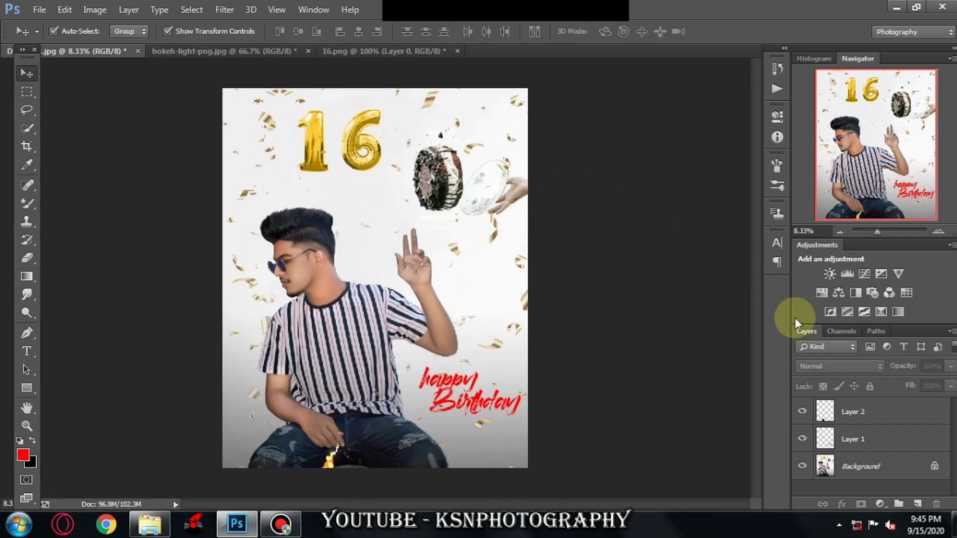
# Merge all visible layers, then run the Cool colour action from the Actions panel.
pyautogui.rightClick(862, 466)
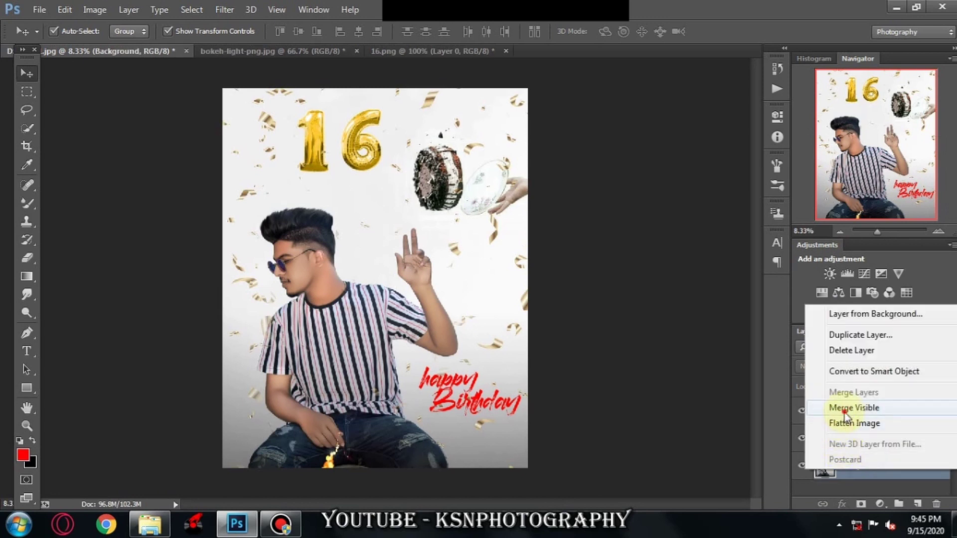
pyautogui.click(847, 416)
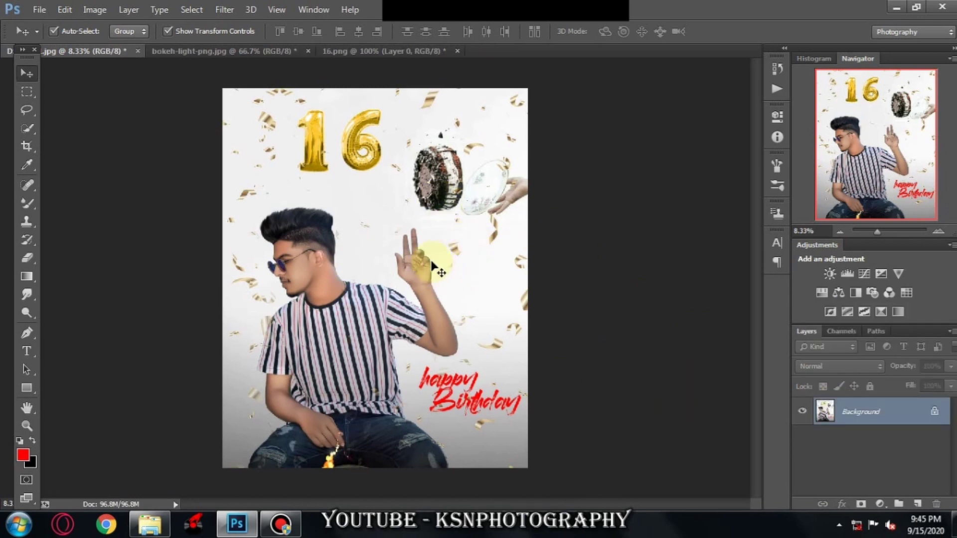
pyautogui.hotkey('alt', 'F9')
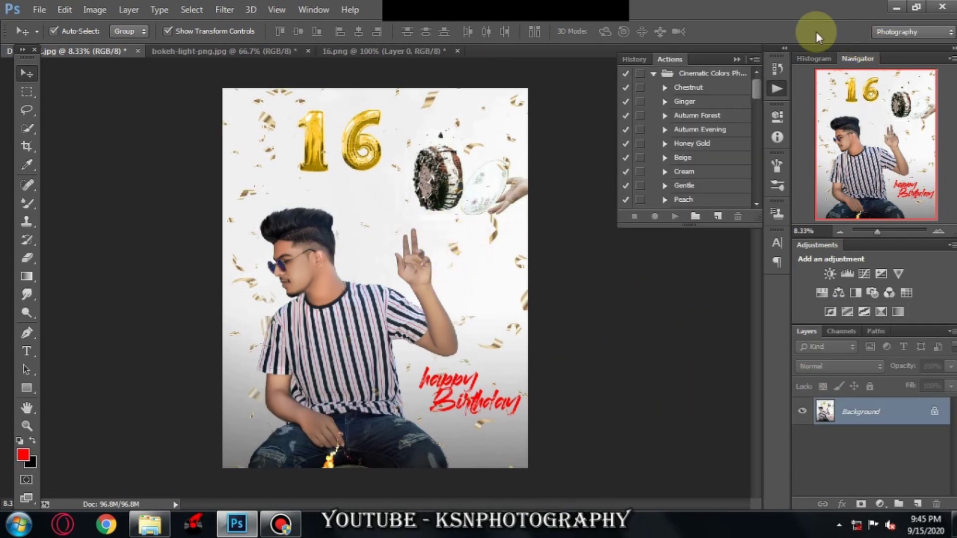
pyautogui.click(736, 61)
pyautogui.click(313, 10)
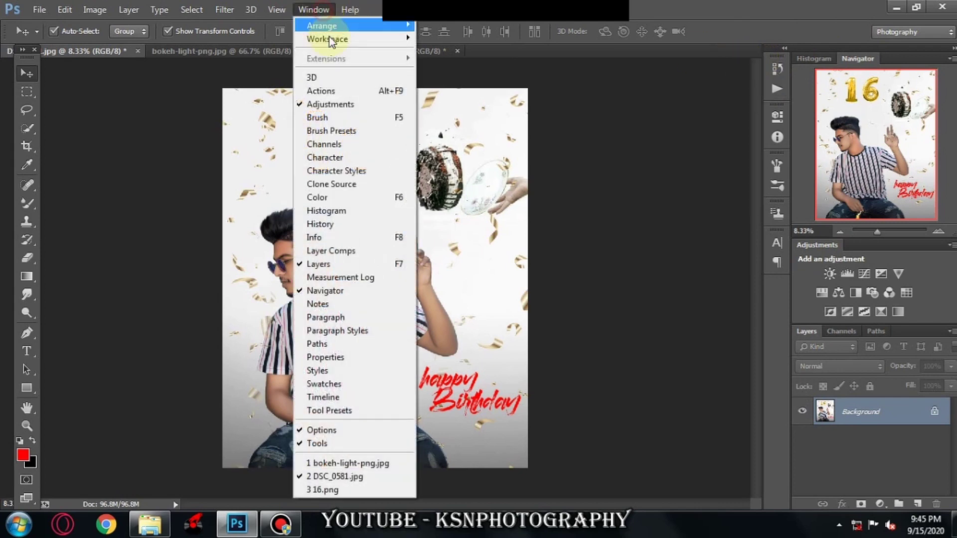
pyautogui.click(342, 91)
pyautogui.scroll(-3, 708, 170)
pyautogui.click(683, 171)
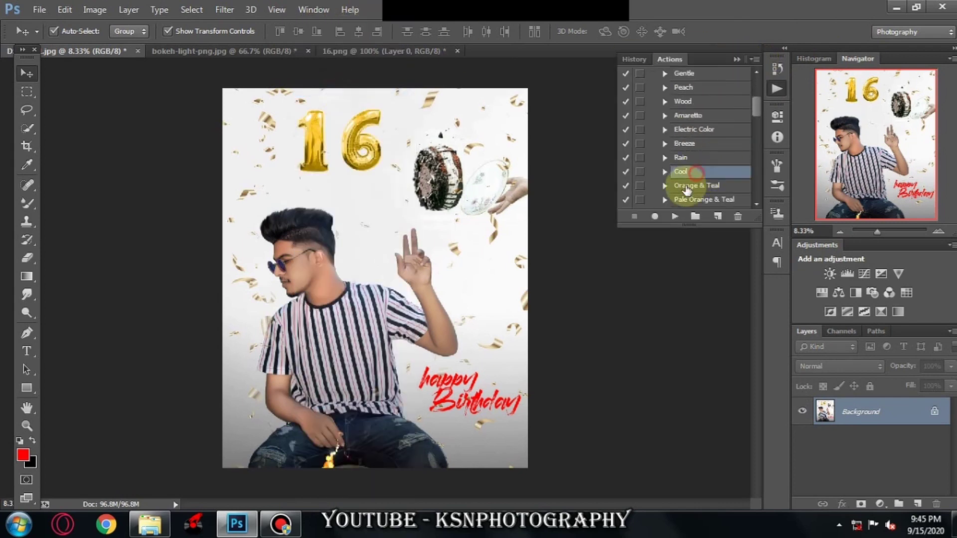
pyautogui.click(671, 217)
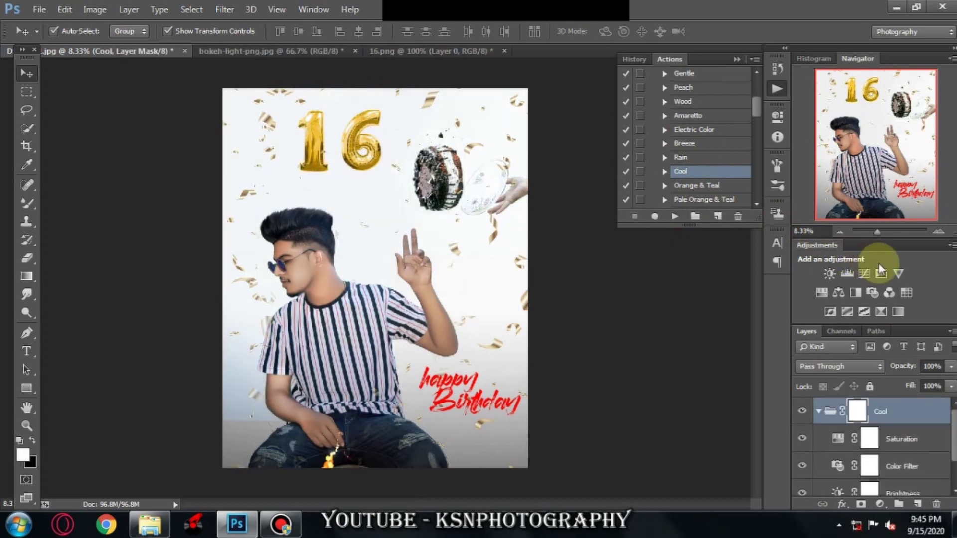
# Play the Pale Orange & Teal action at 92% opacity and merge the grade into the poster.
pyautogui.scroll(-1, 723, 187)
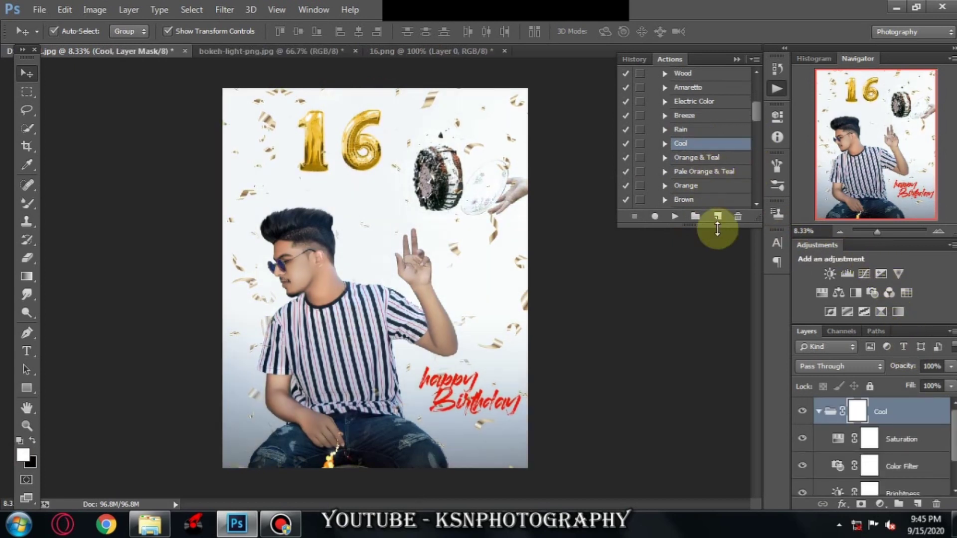
pyautogui.click(705, 173)
pyautogui.click(674, 216)
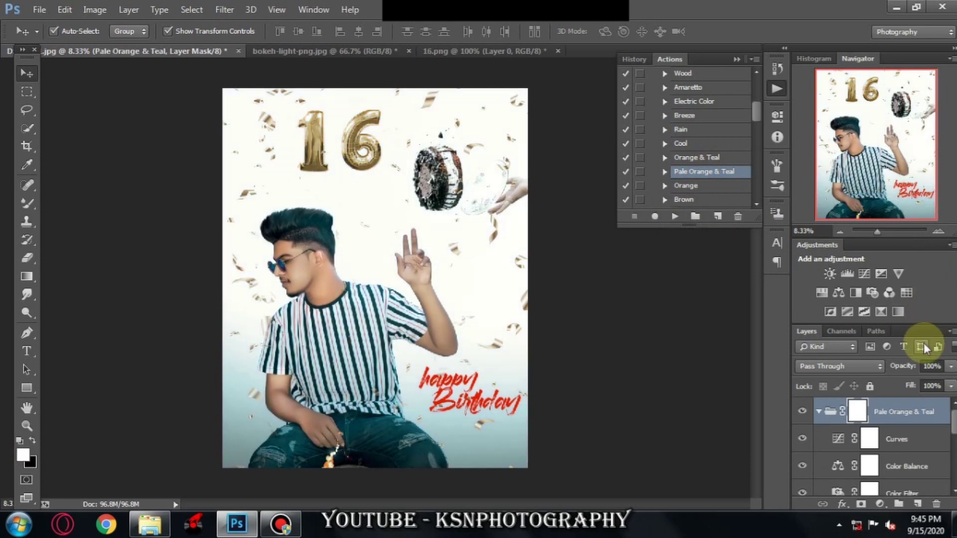
pyautogui.moveTo(904, 366); pyautogui.dragTo(899, 371)
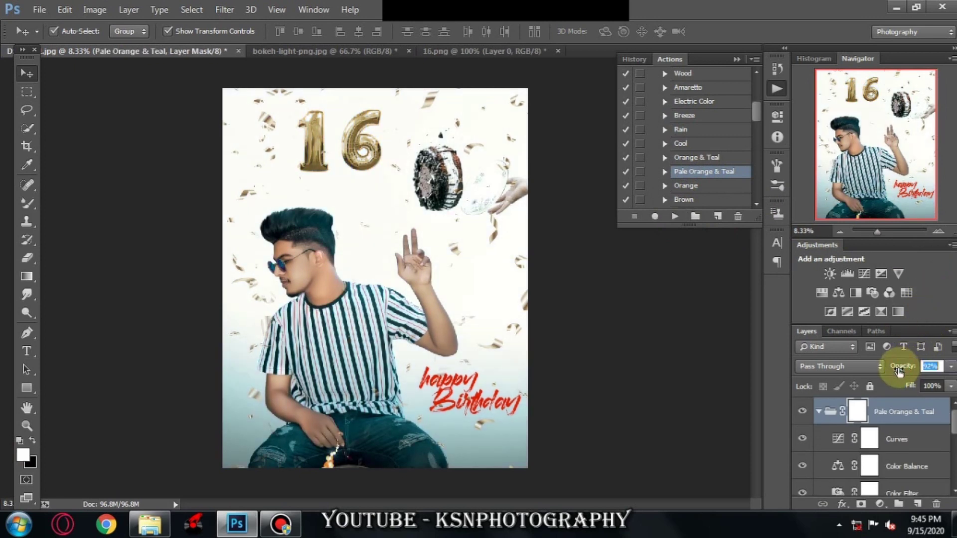
pyautogui.click(737, 59)
pyautogui.scroll(-2, 879, 444)
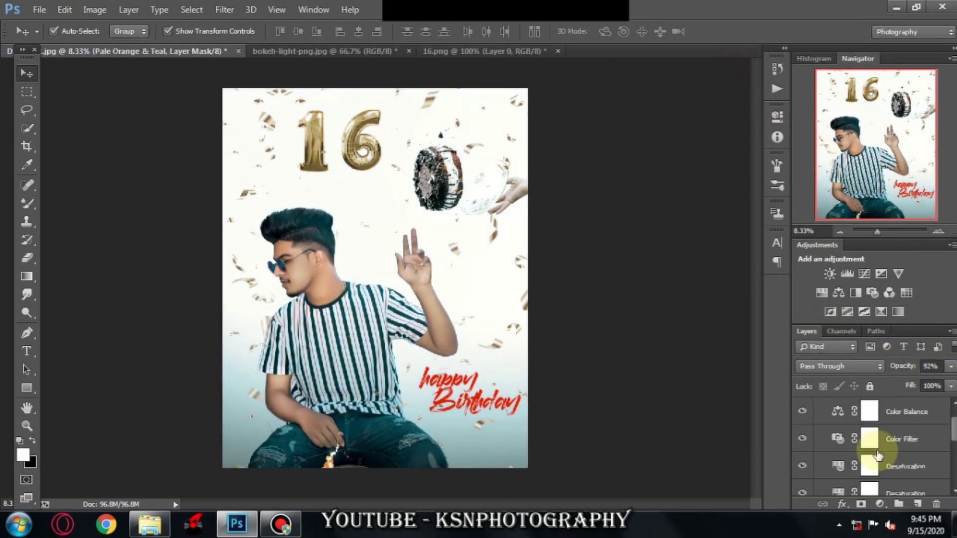
pyautogui.scroll(-2, 875, 468)
pyautogui.rightClick(872, 478)
pyautogui.click(857, 414)
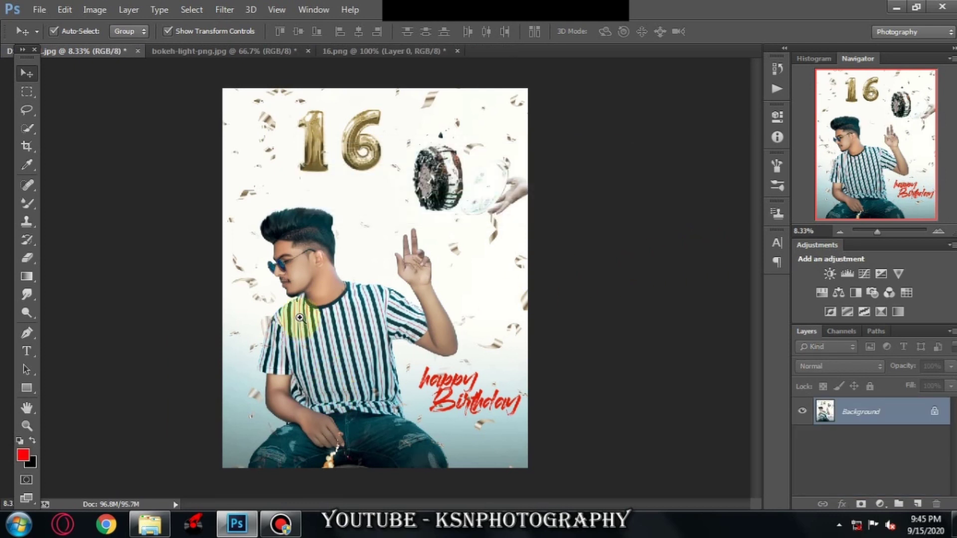
pyautogui.click(315, 267)
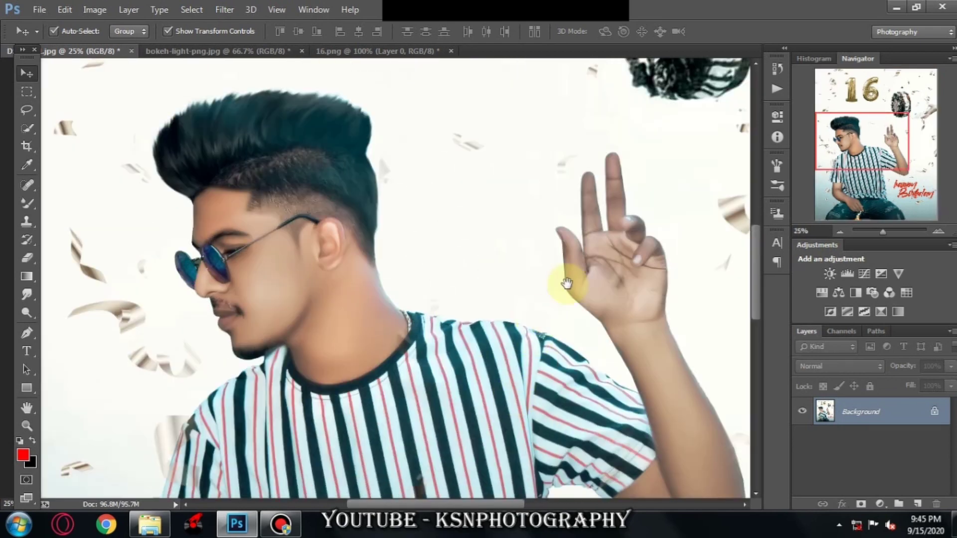
pyautogui.moveTo(577, 253)
pyautogui.mouseDown()
pyautogui.moveTo(573, 461)
pyautogui.moveTo(571, 297)
pyautogui.moveTo(588, 160)
pyautogui.mouseUp()
pyautogui.hotkey('ctrl', '-')
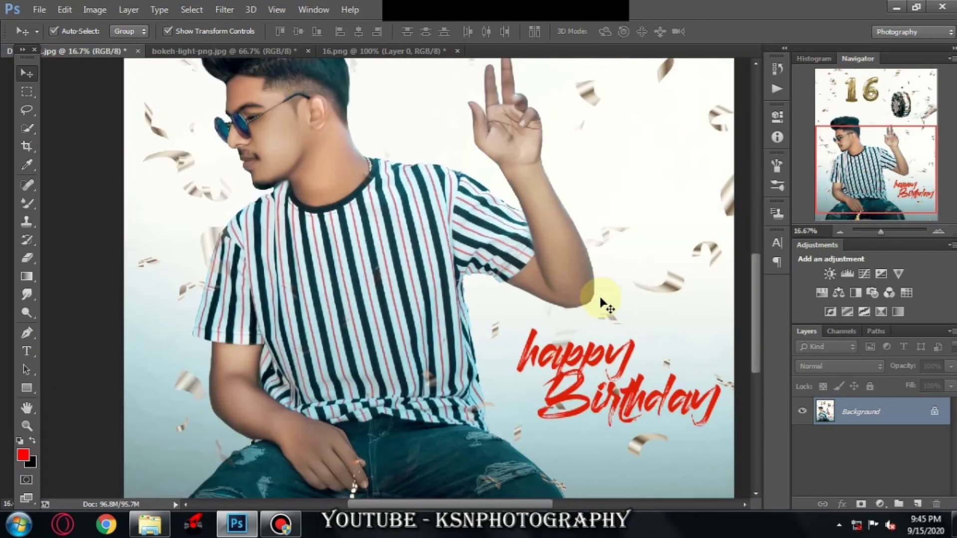
pyautogui.hotkey('ctrl', '-')
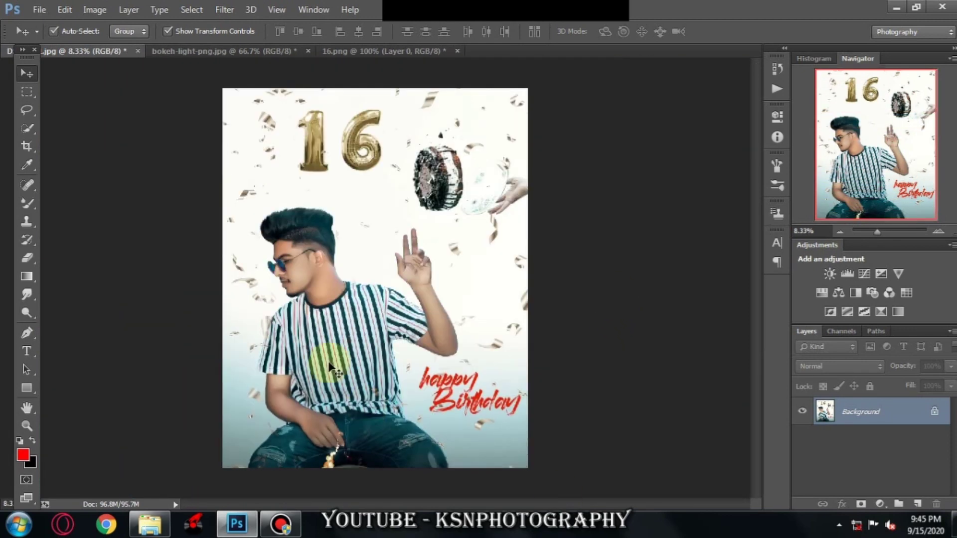